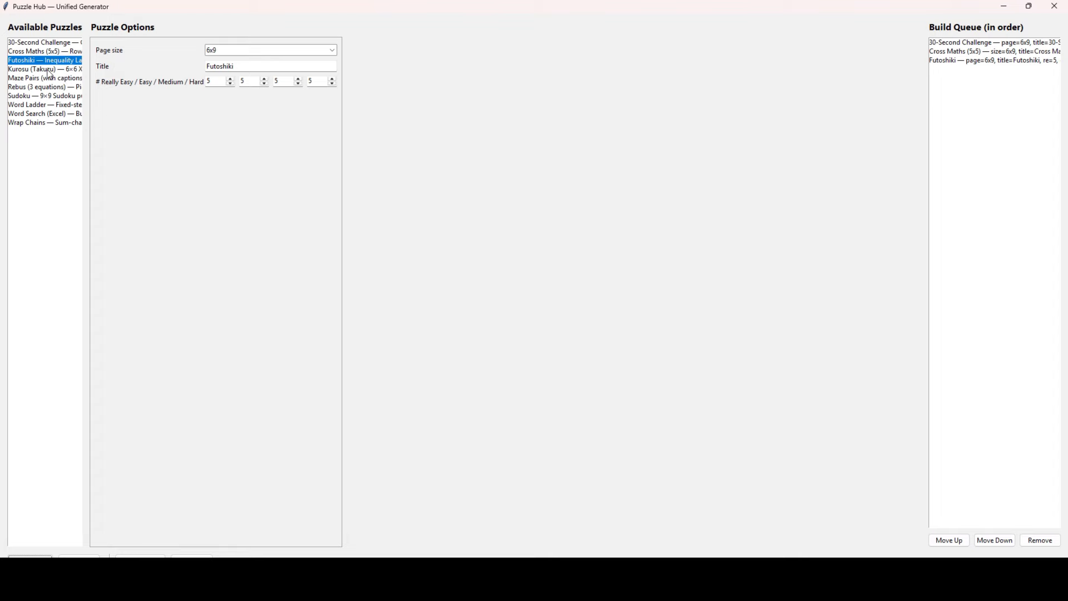
# - Set Kurosu to 5 easy, 5 medium and 5 hard puzzles, then show the Maze Pairs options
pyautogui.click(49, 70)
pyautogui.doubleClick(175, 80)
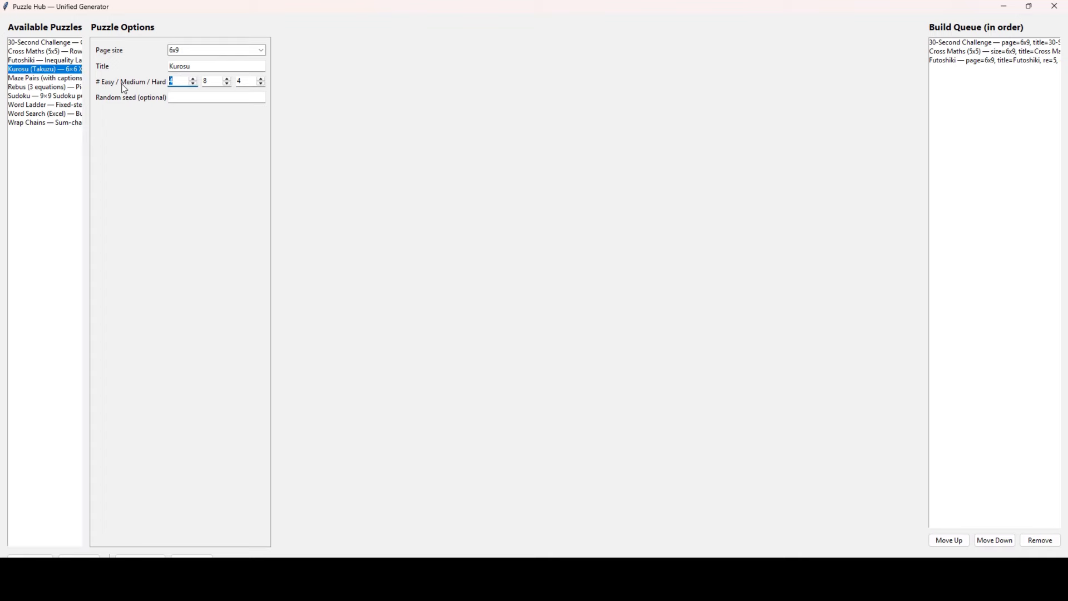
pyautogui.write('5')
pyautogui.doubleClick(206, 81)
pyautogui.write('5')
pyautogui.doubleClick(251, 80)
pyautogui.write('5')
pyautogui.click(39, 79)
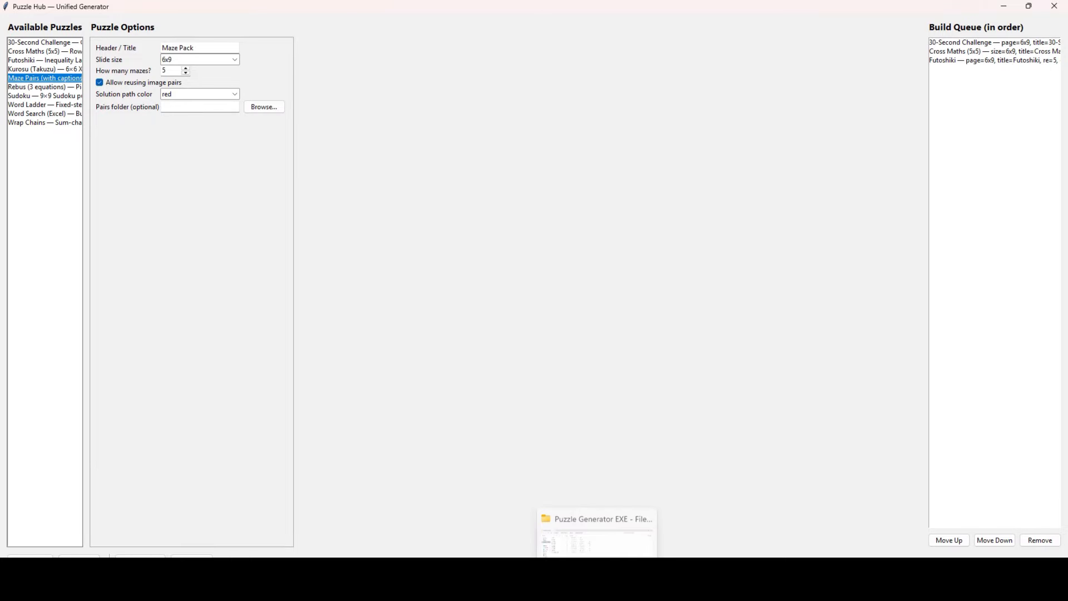
pyautogui.click(607, 535)
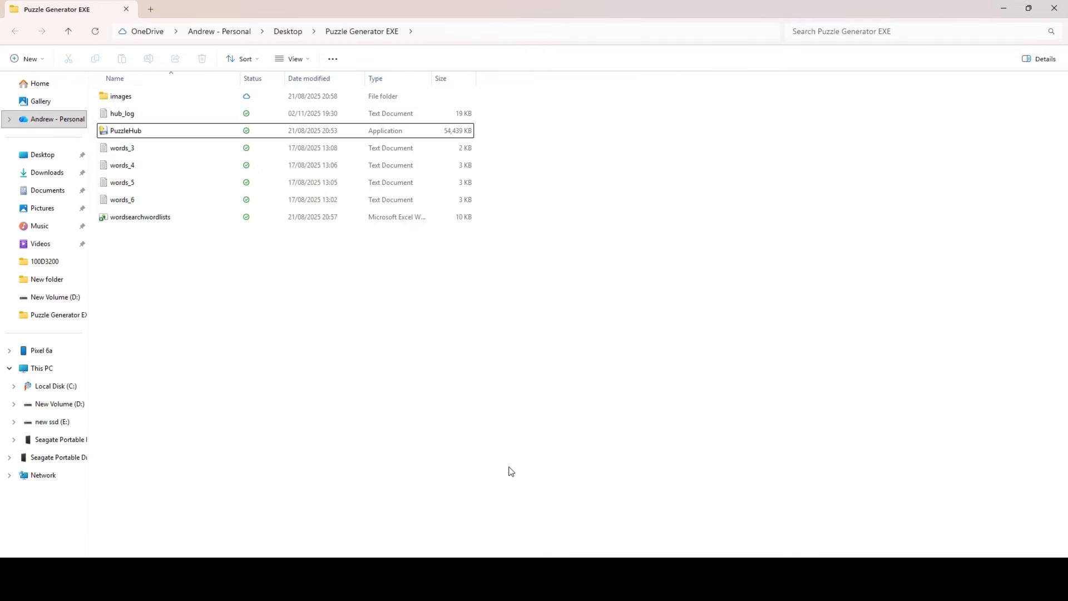
# - Browse into images > pairs in File Explorer, then return to Puzzle Hub
pyautogui.doubleClick(132, 99)
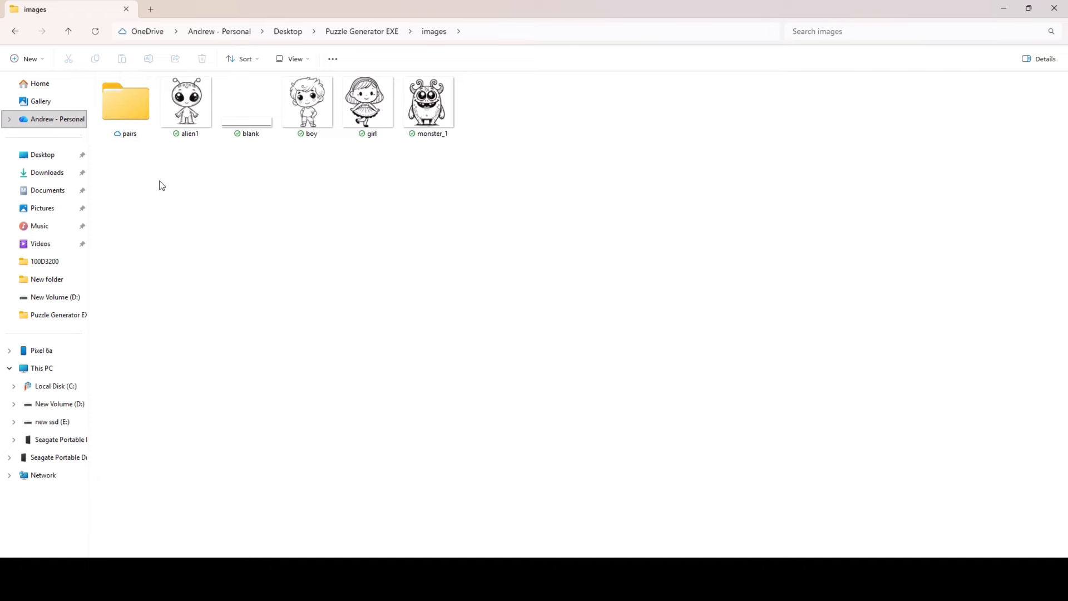
pyautogui.doubleClick(127, 105)
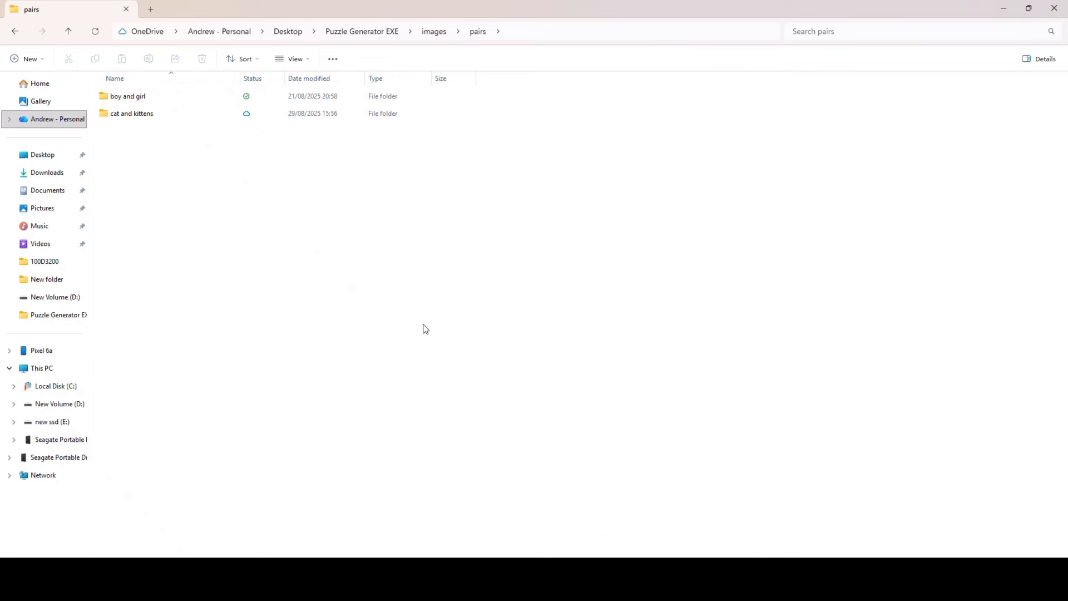
pyautogui.click(640, 585)
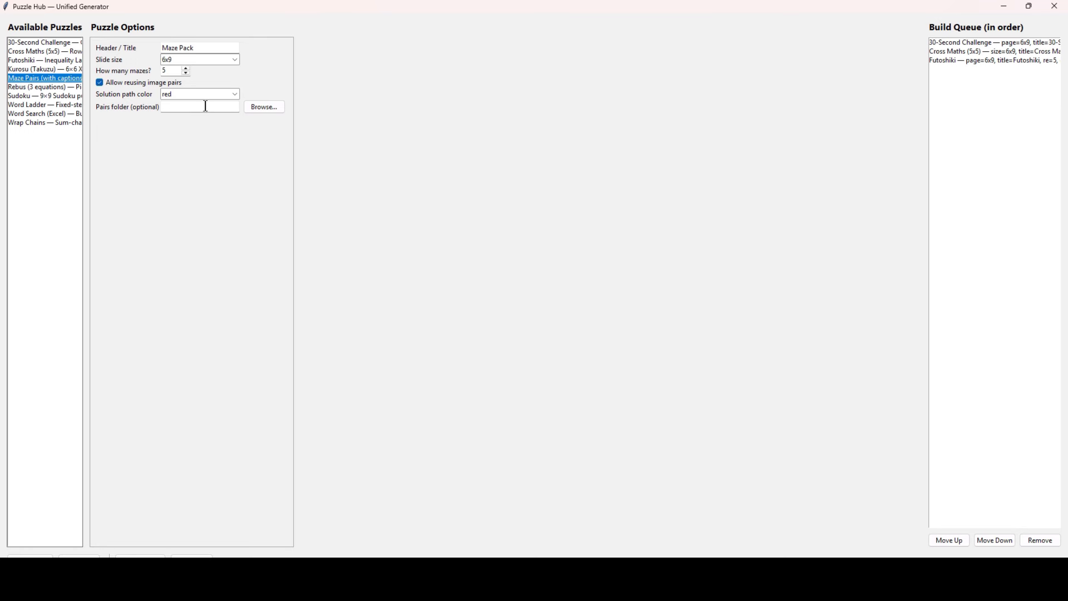
# - Close the royalties browser window and go from the pairs folder up to images
pyautogui.click(645, 583)
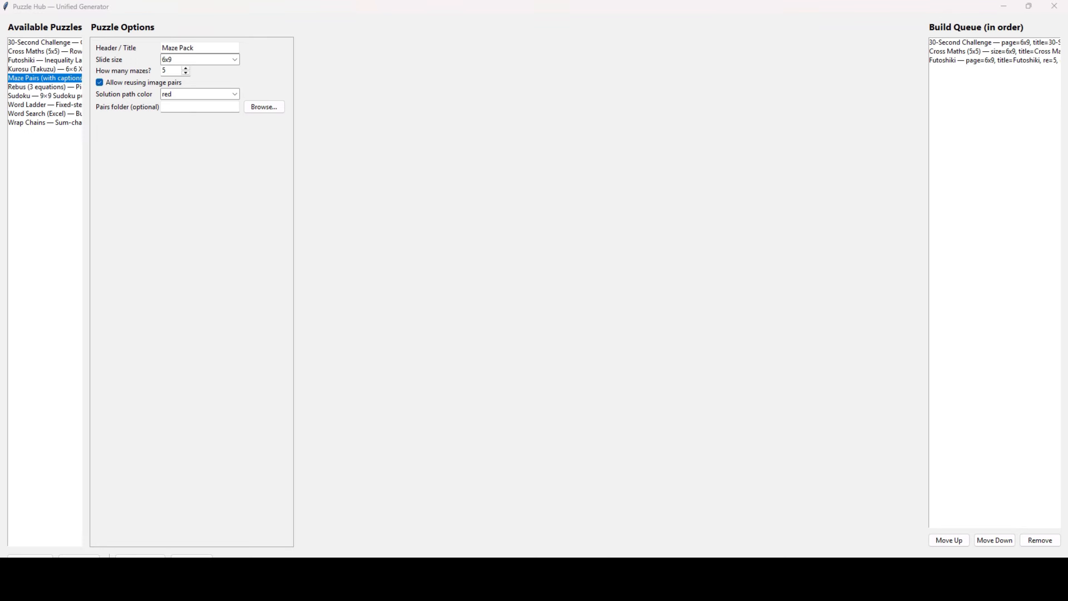
pyautogui.click(644, 582)
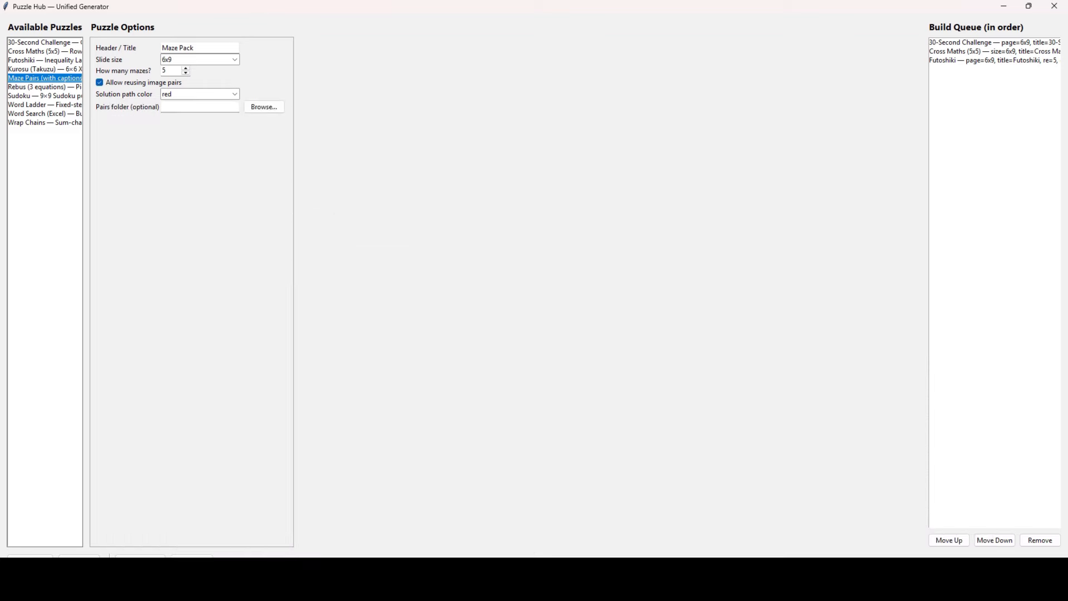
pyautogui.click(639, 584)
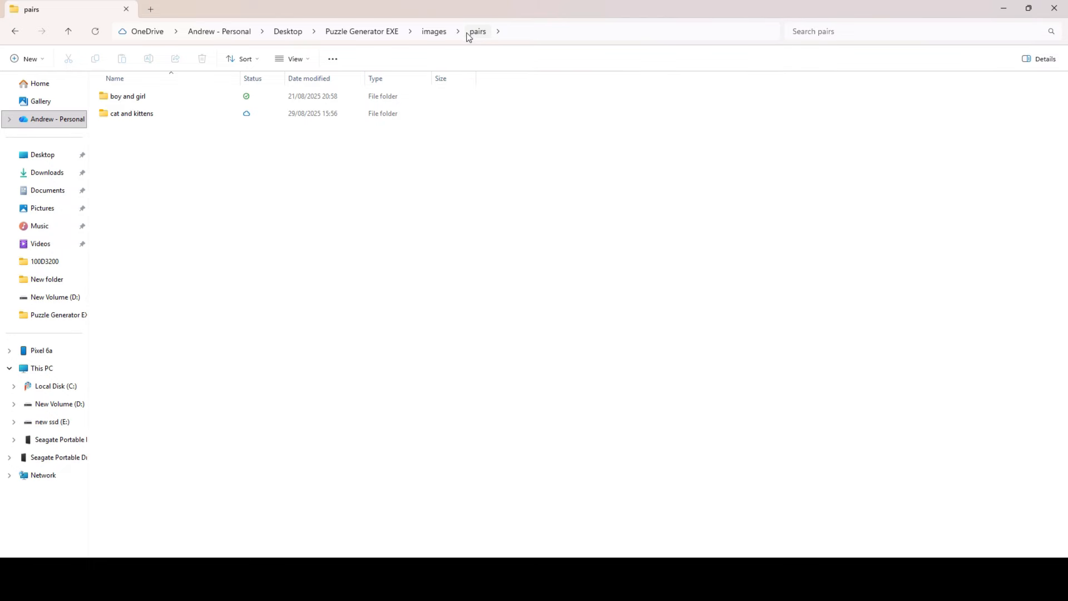
pyautogui.click(445, 33)
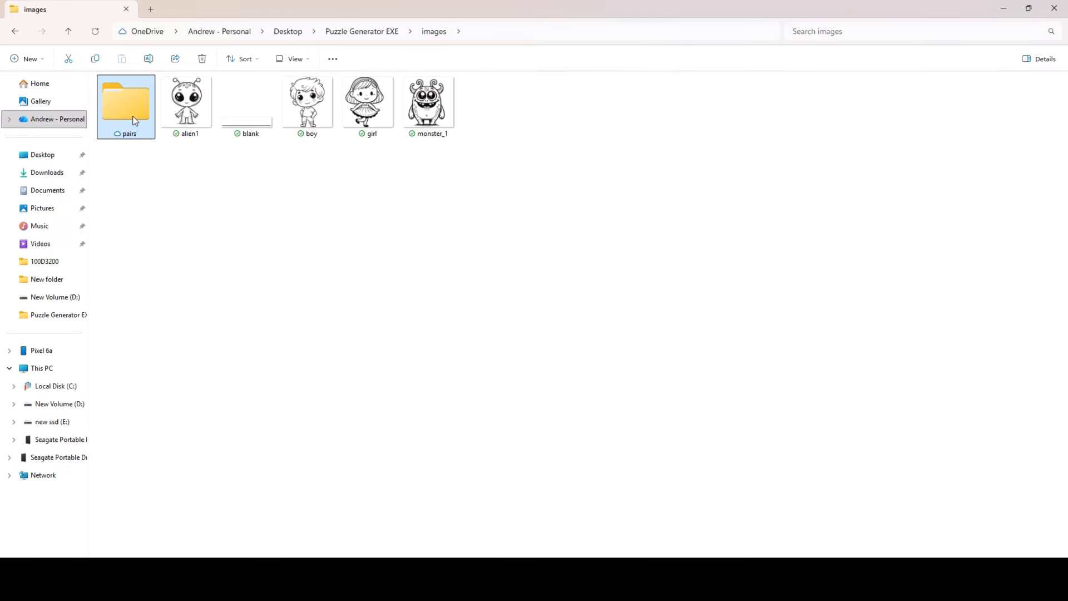
# - Read caption.txt in the pairs > boy and girl folder, then close it
pyautogui.doubleClick(133, 120)
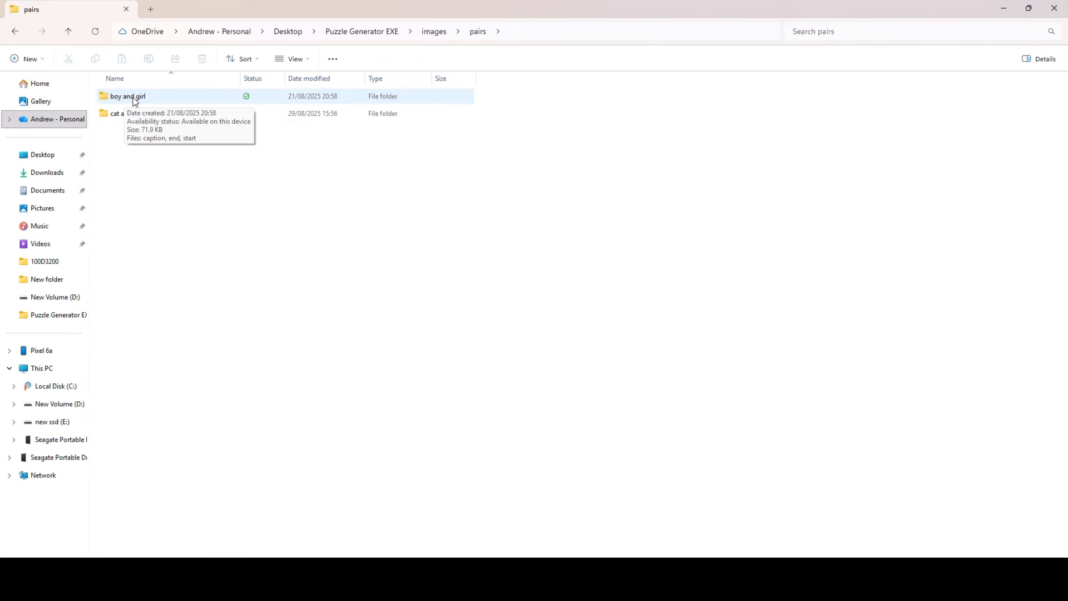
pyautogui.click(134, 98)
pyautogui.rightClick(131, 98)
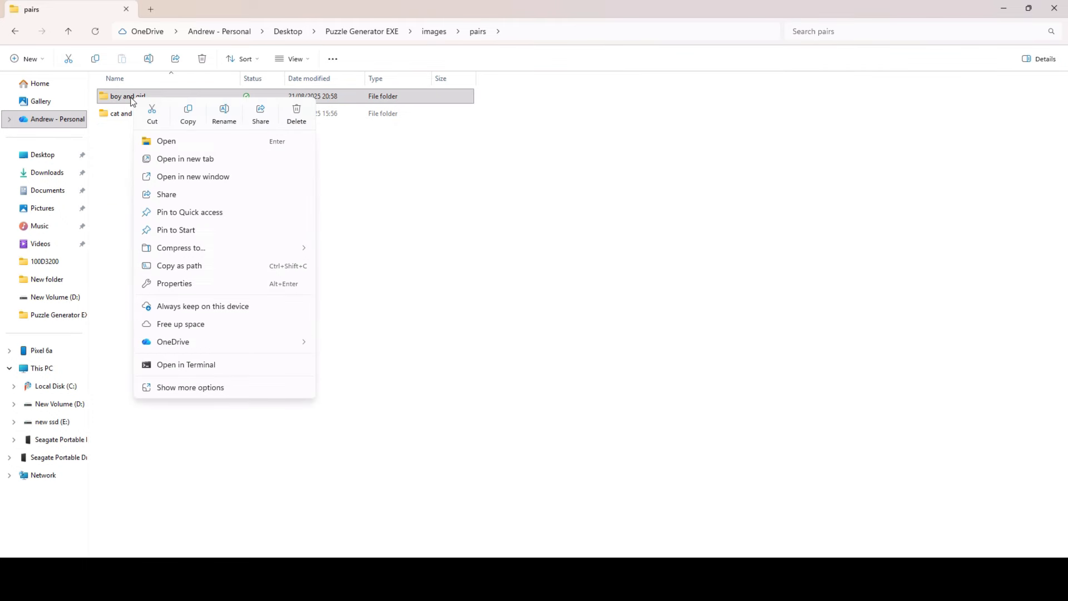
pyautogui.doubleClick(109, 98)
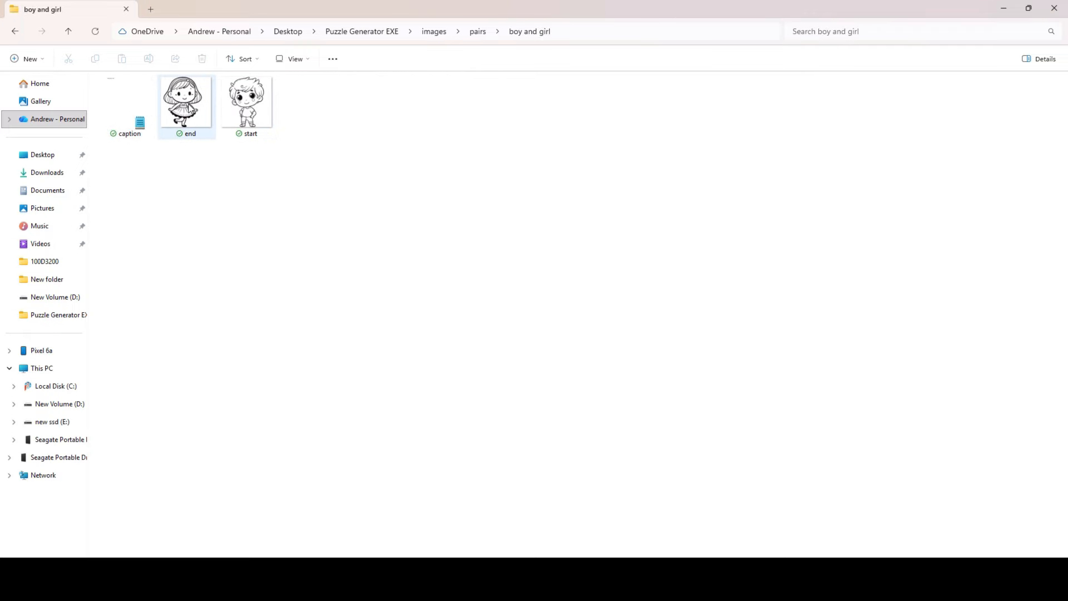
pyautogui.doubleClick(131, 118)
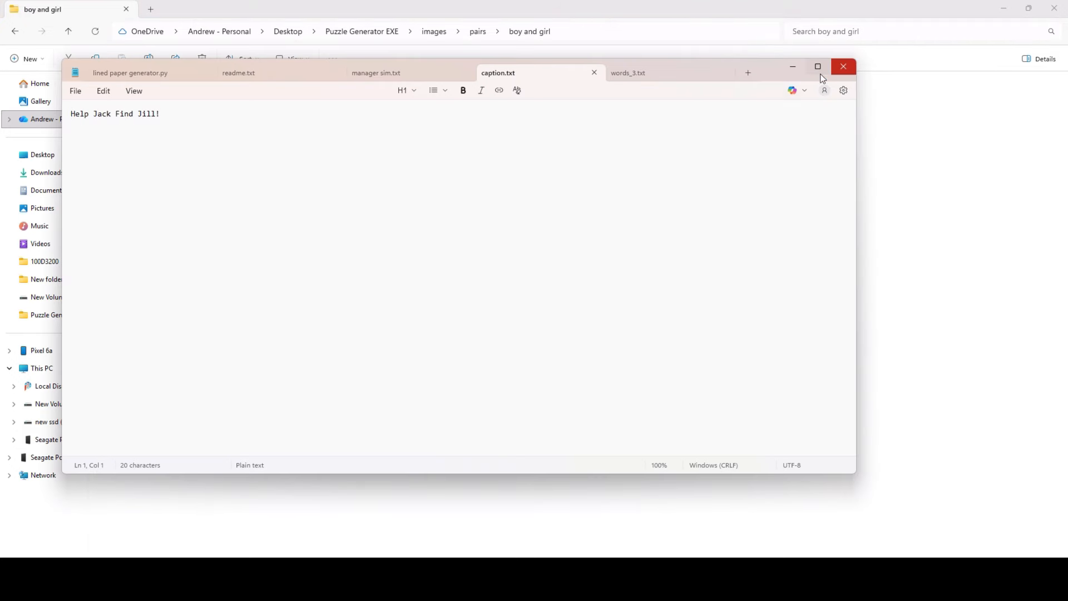
pyautogui.click(843, 67)
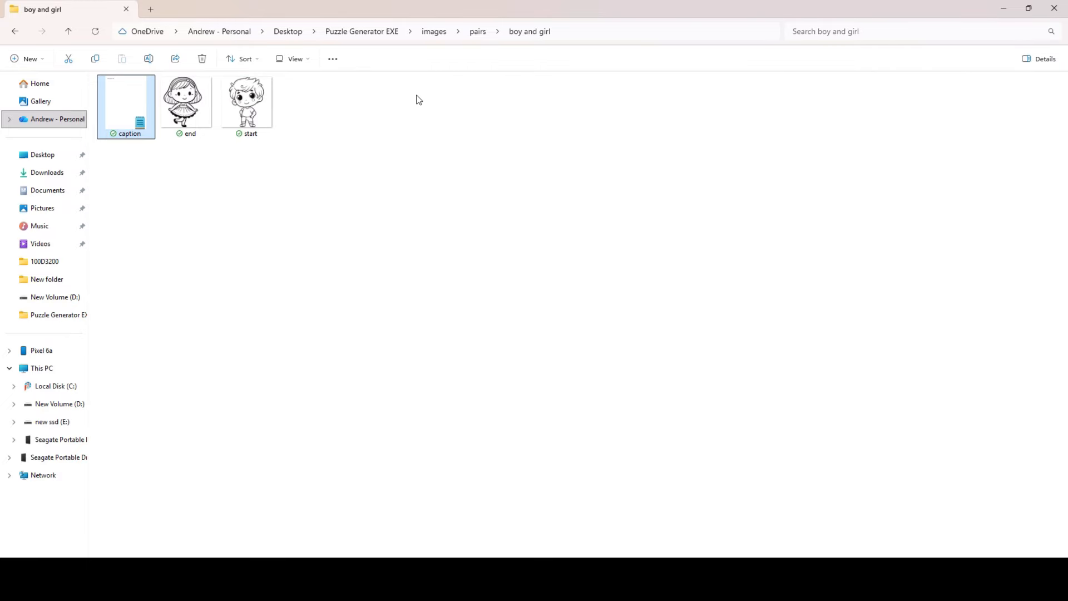
# - Check the empty cat and kittens folder, go back to images, and return to Puzzle Hub
pyautogui.click(478, 31)
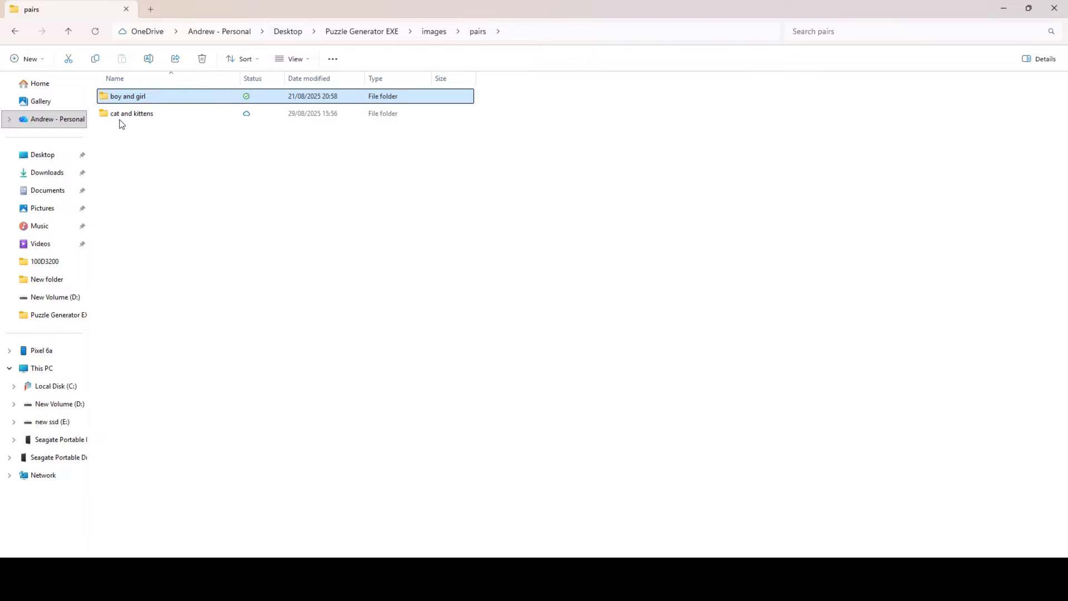
pyautogui.doubleClick(143, 114)
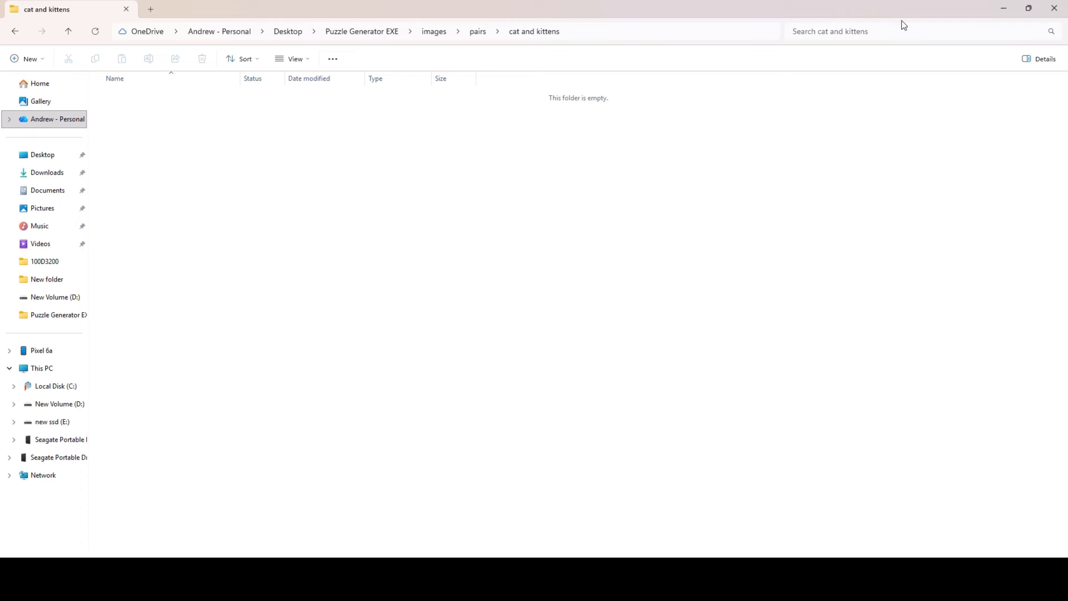
pyautogui.click(444, 35)
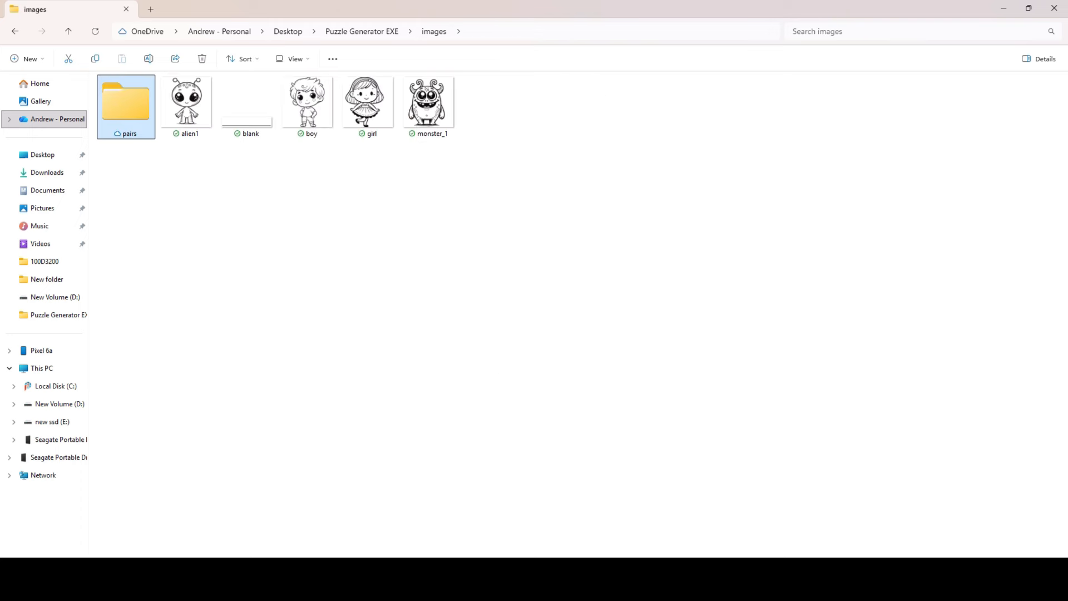
pyautogui.click(719, 586)
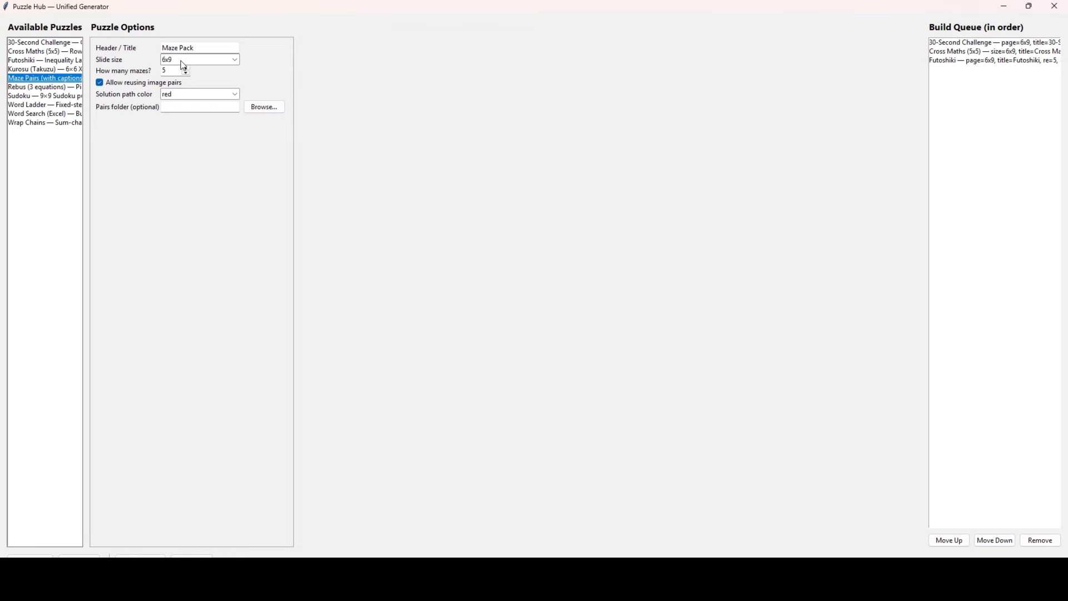
# - Make the maze solution path grey, then set Kurosu to 5 easy, 5 medium and 5 hard
pyautogui.click(186, 99)
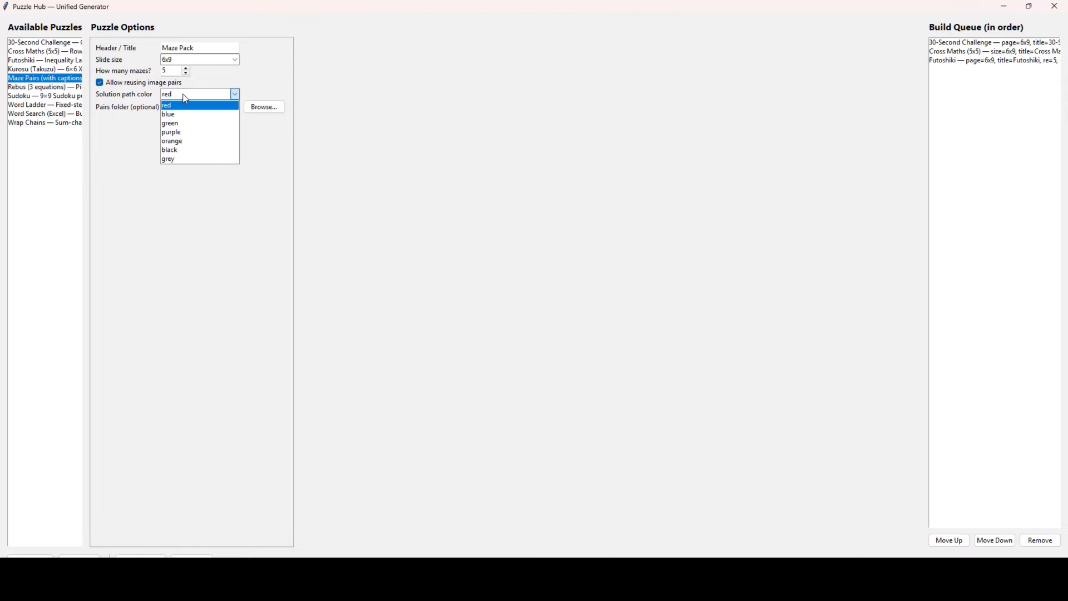
pyautogui.click(179, 159)
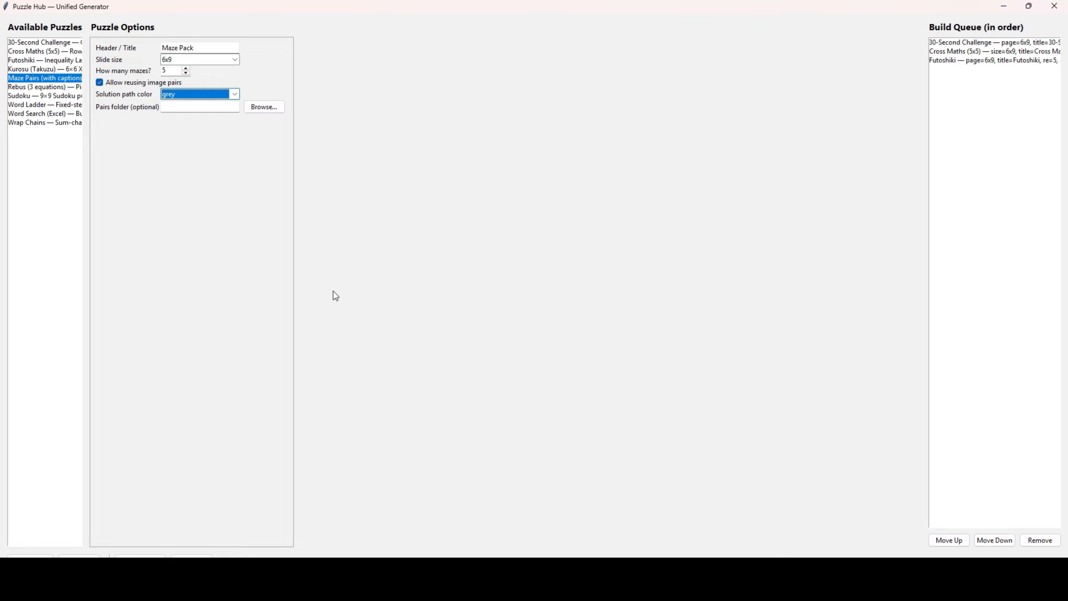
pyautogui.click(38, 70)
pyautogui.moveTo(183, 81); pyautogui.dragTo(150, 89)
pyautogui.write('5')
pyautogui.moveTo(215, 84); pyautogui.dragTo(205, 82)
pyautogui.write('5')
pyautogui.press('Tab')
pyautogui.write('5')
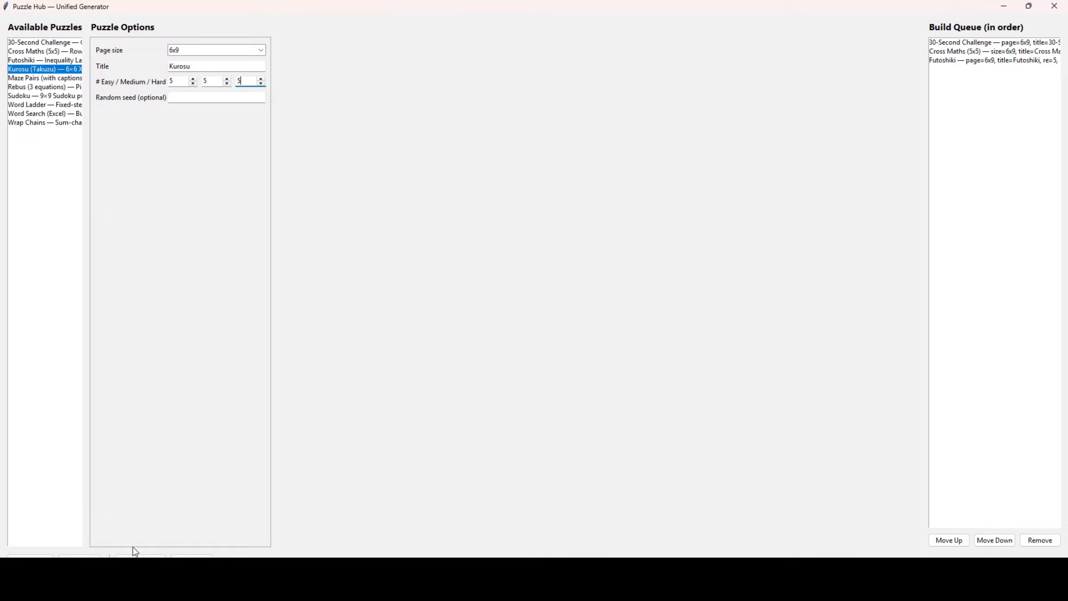
# - Queue the Kurosu set and a Maze Pairs set with grey solution path, then show Rebus options
pyautogui.click(30, 555)
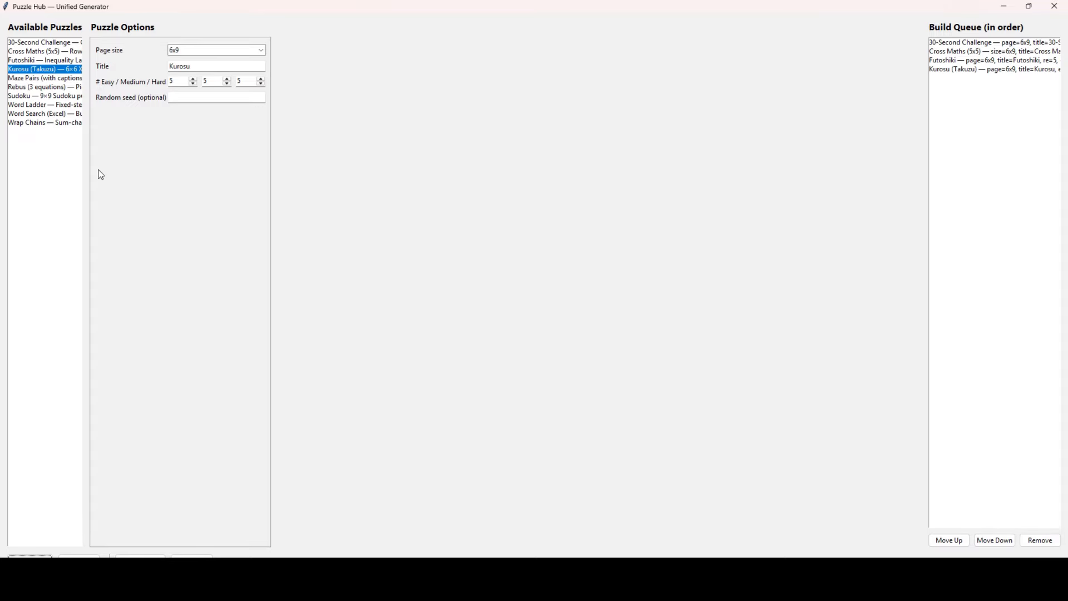
pyautogui.click(72, 79)
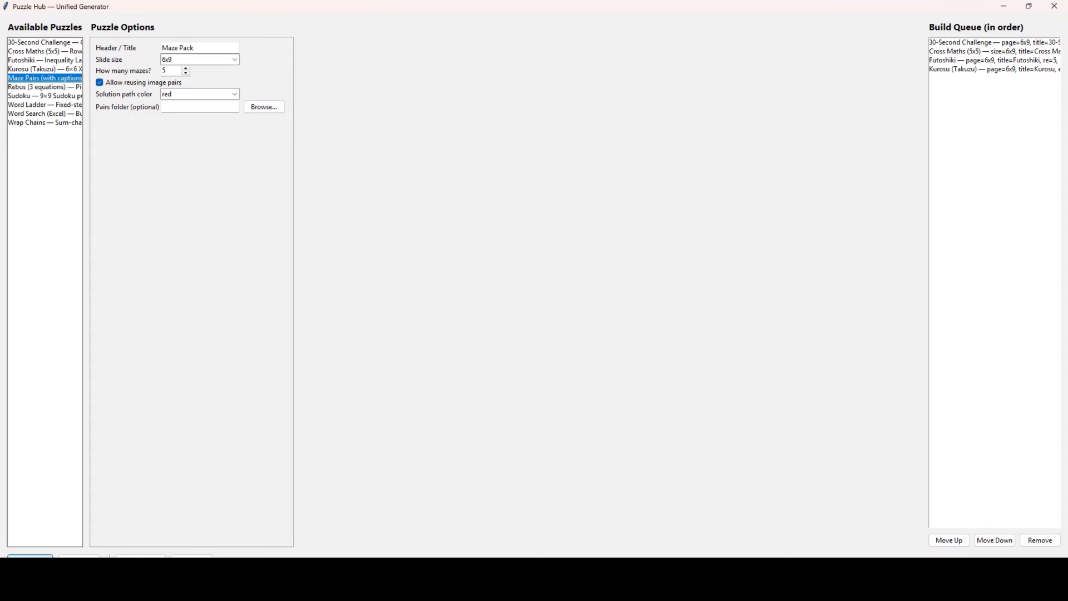
pyautogui.click(209, 95)
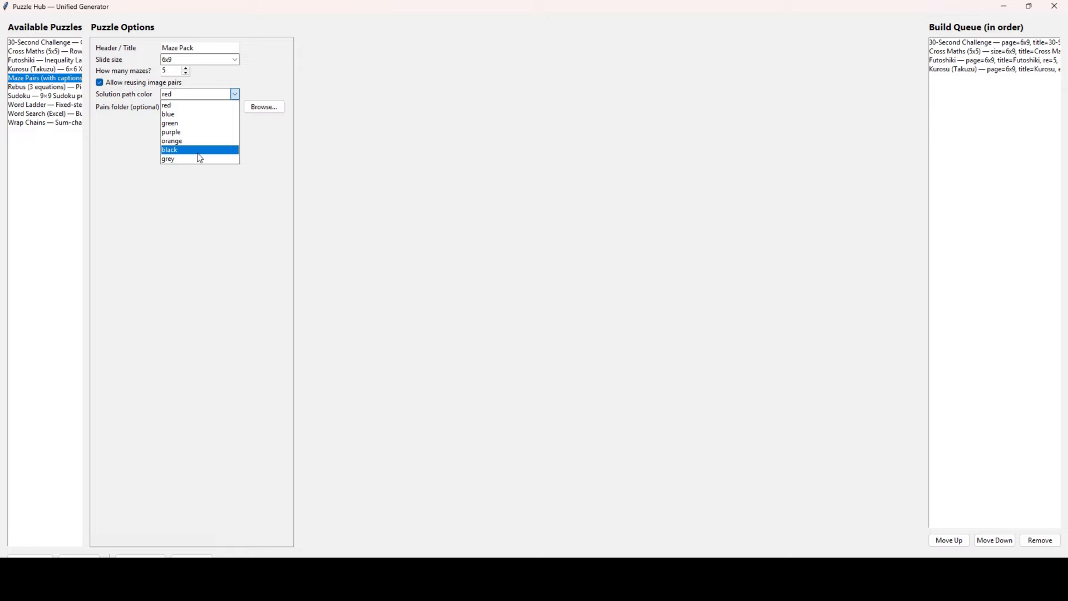
pyautogui.click(200, 160)
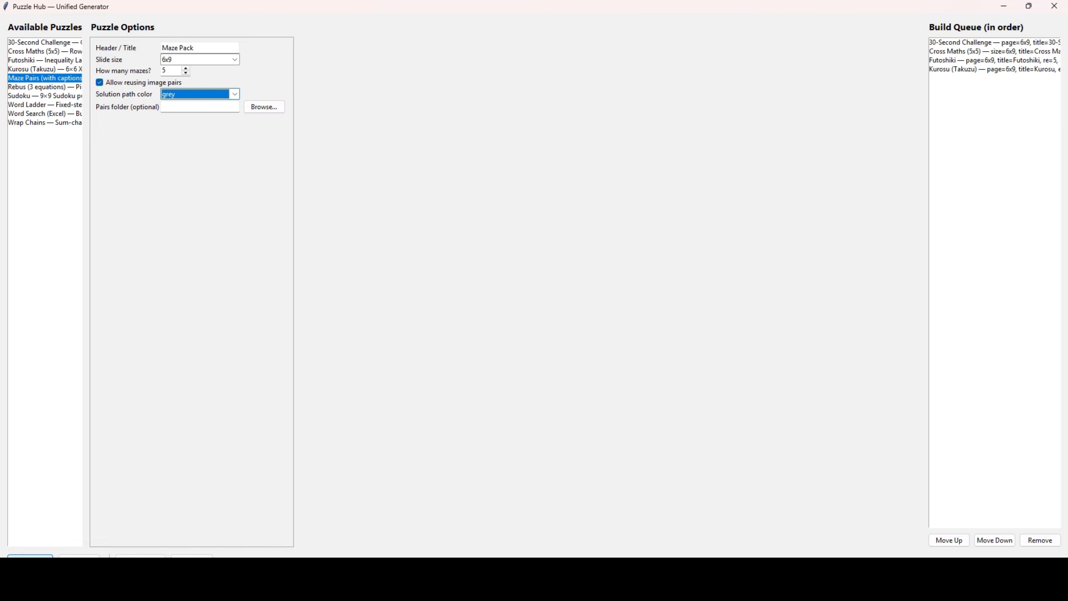
pyautogui.click(31, 556)
pyautogui.click(64, 88)
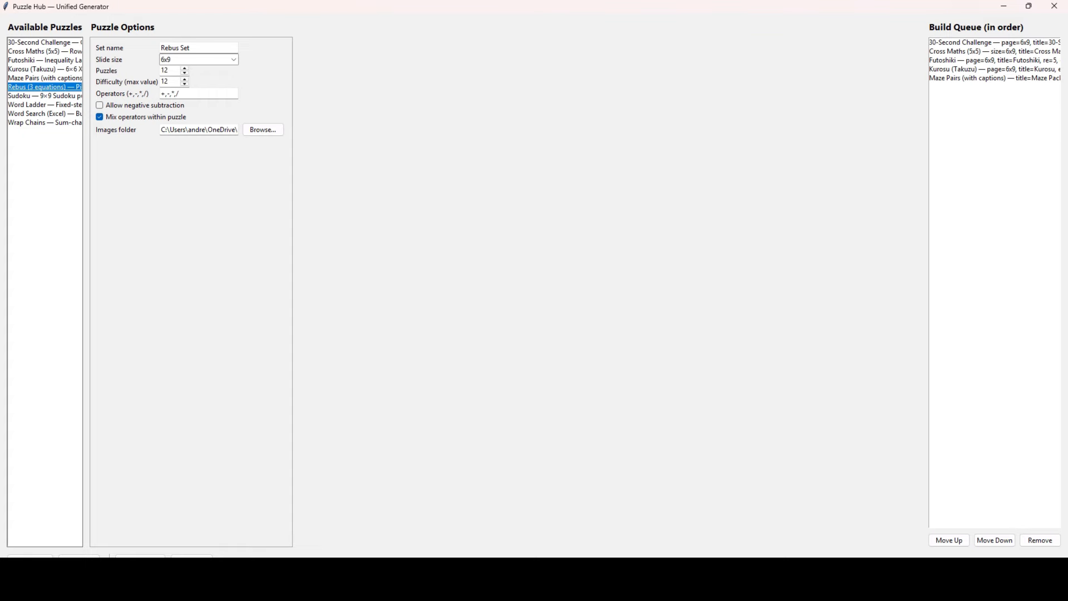
pyautogui.click(500, 587)
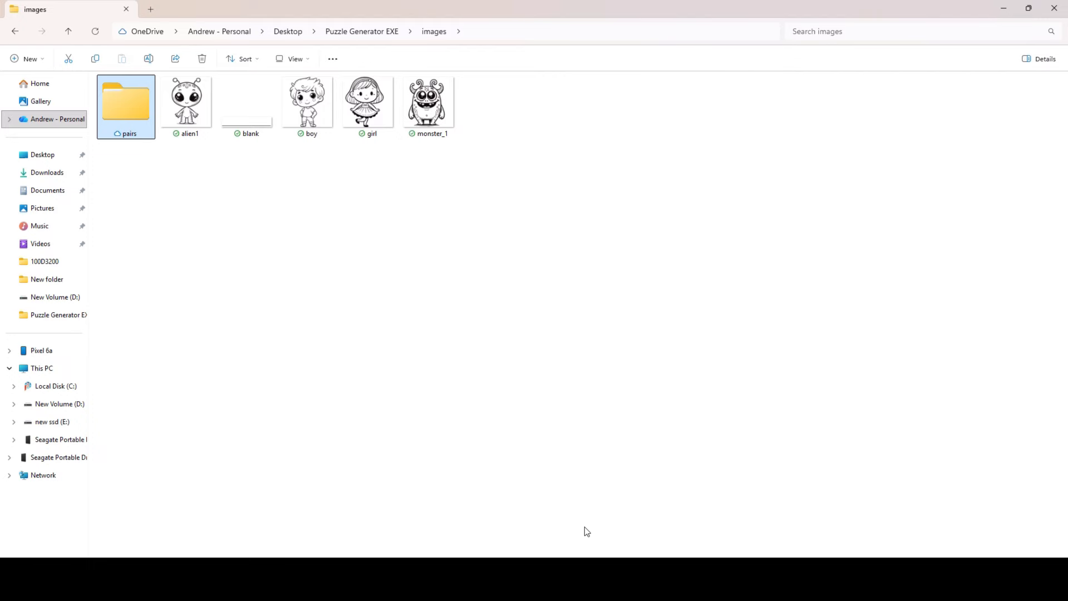
# - Return to Puzzle Hub and add the Rebus (3 equations) set to the build queue
pyautogui.rightClick(645, 587)
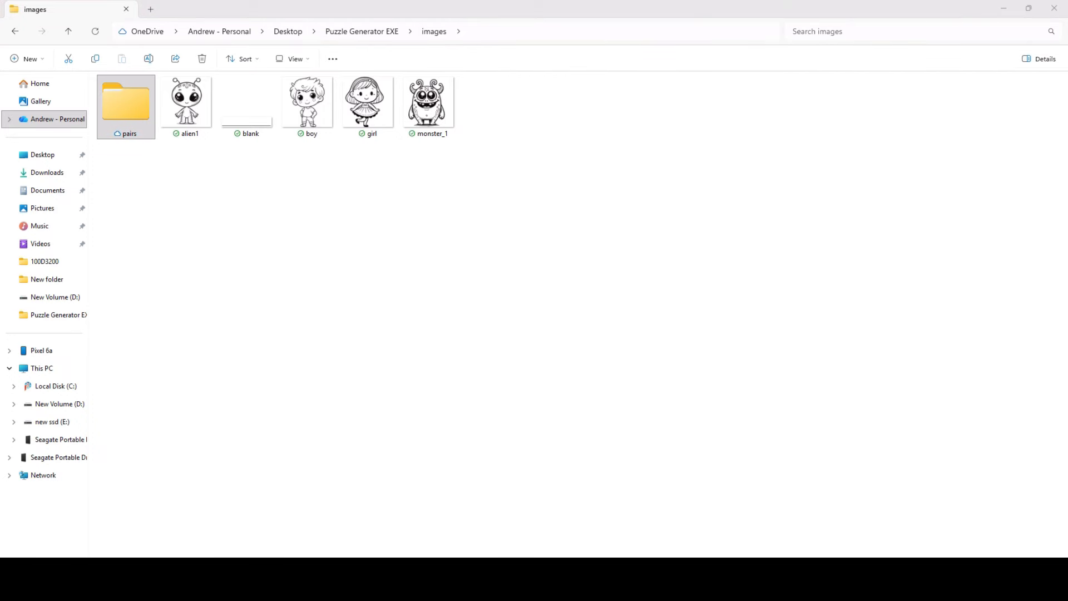
pyautogui.click(672, 586)
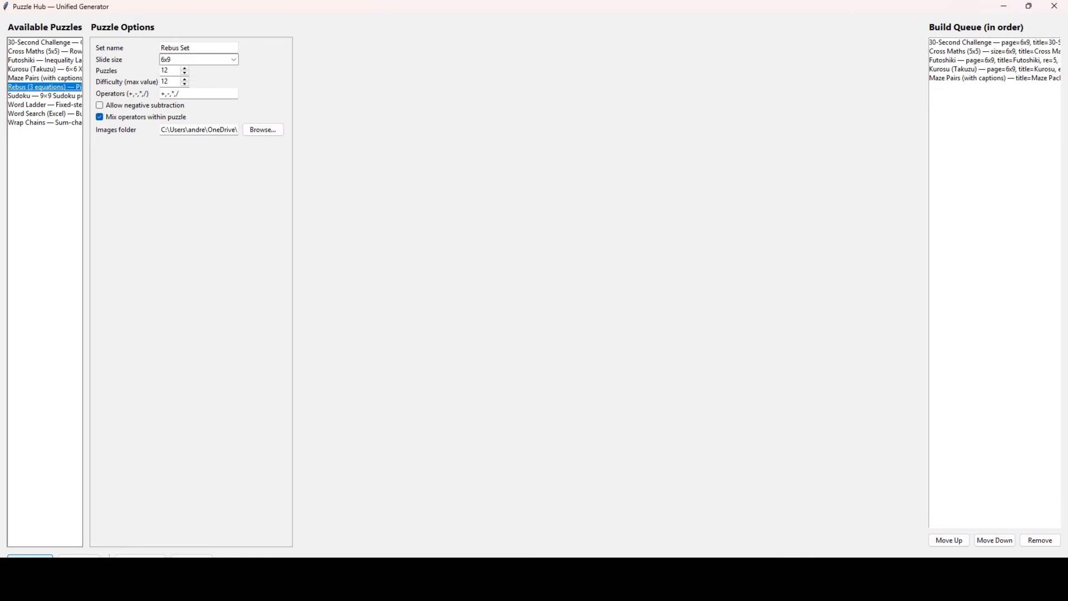
pyautogui.click(30, 556)
# - Set Sudoku's Easy, Medium and Hard counts to 2 each and add it to the queue
pyautogui.click(61, 97)
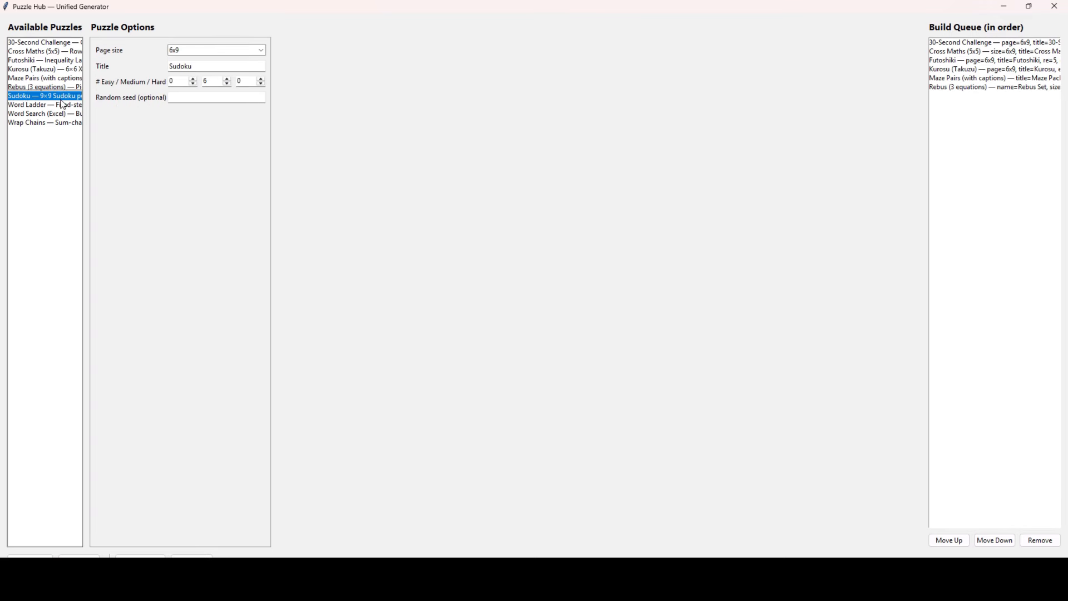
pyautogui.doubleClick(175, 81)
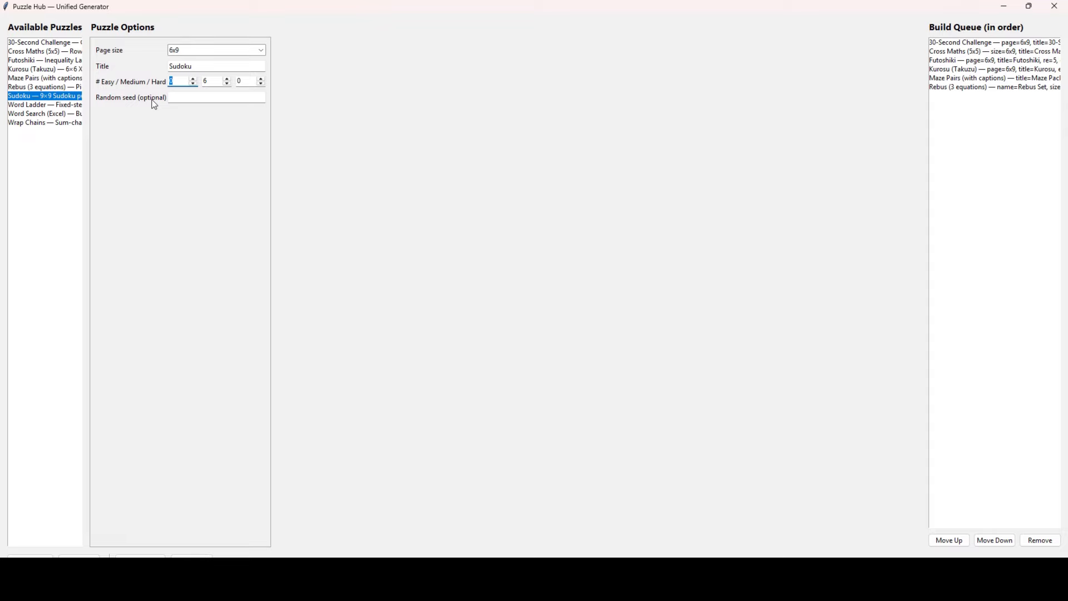
pyautogui.doubleClick(213, 82)
pyautogui.write('2')
pyautogui.doubleClick(250, 81)
pyautogui.write('2')
pyautogui.click(32, 554)
# - Enter 5 in Word Ladder's Easy, Medium and Hard puzzle counts
pyautogui.click(55, 105)
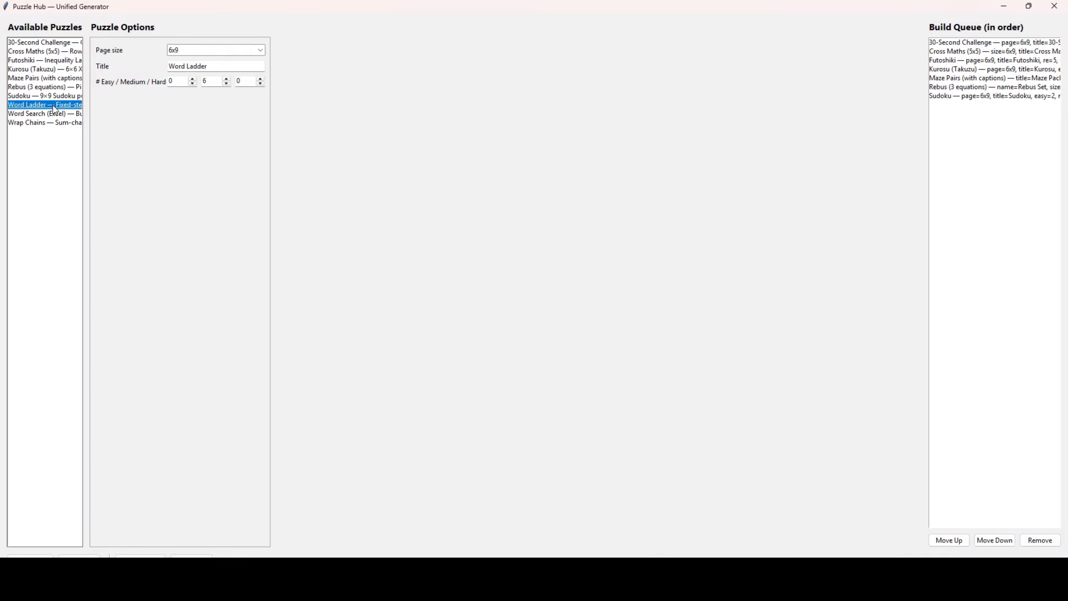
pyautogui.doubleClick(174, 81)
pyautogui.write('5')
pyautogui.doubleClick(212, 83)
pyautogui.write('5')
pyautogui.doubleClick(239, 82)
pyautogui.write('5')
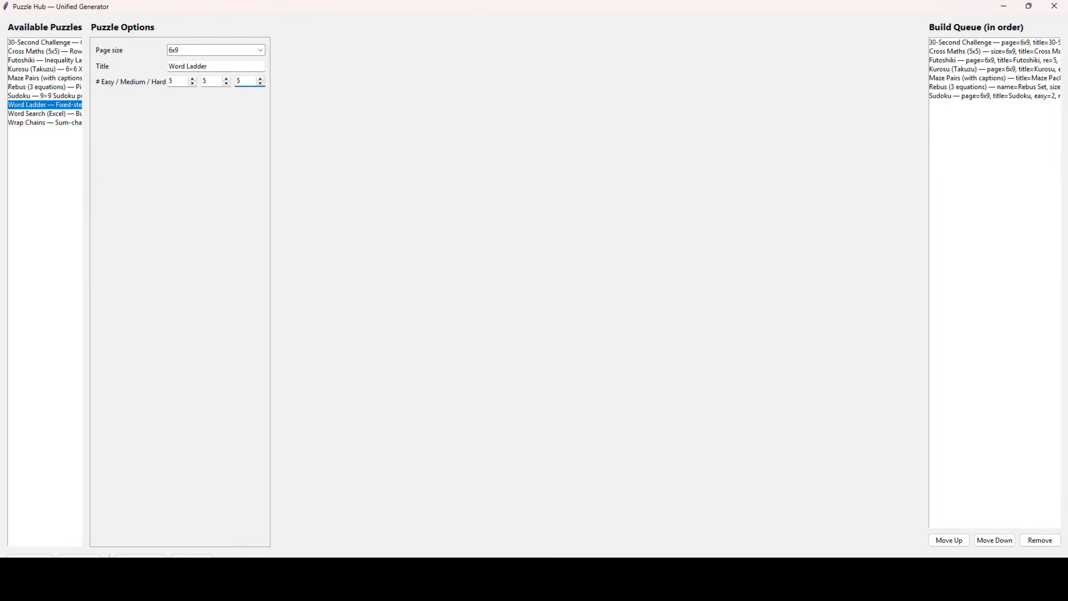
pyautogui.click(594, 587)
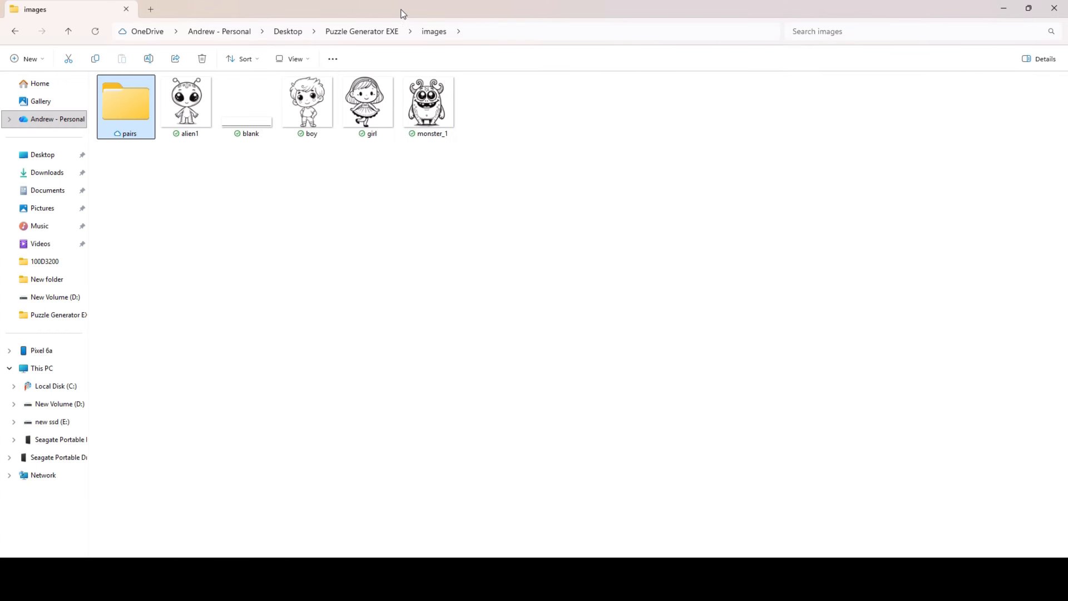
# - In the Puzzle Generator EXE folder, open and close the words_3 word list
pyautogui.click(334, 32)
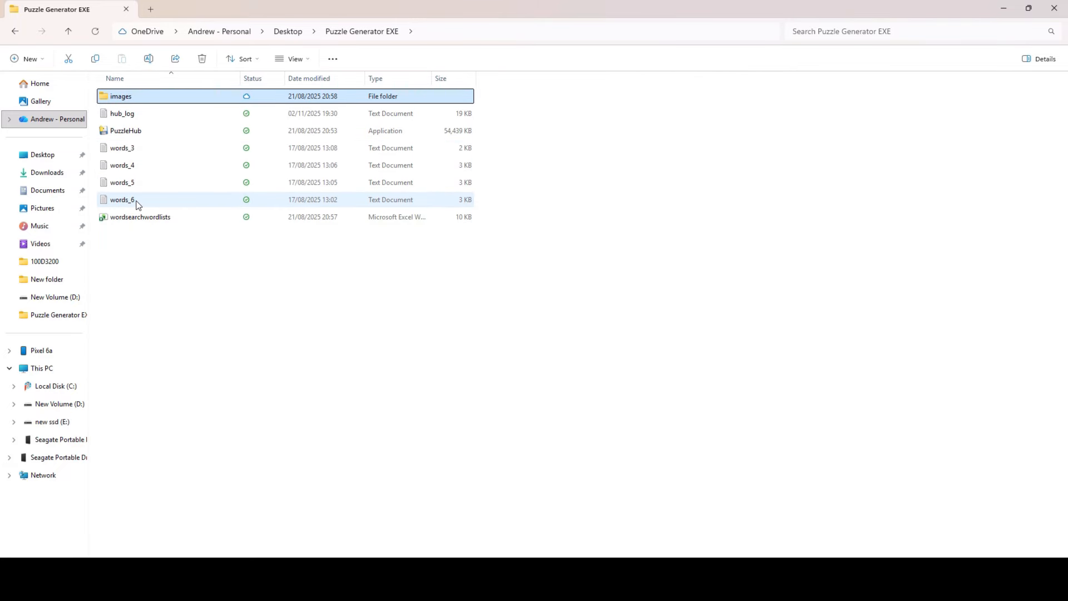
pyautogui.click(139, 149)
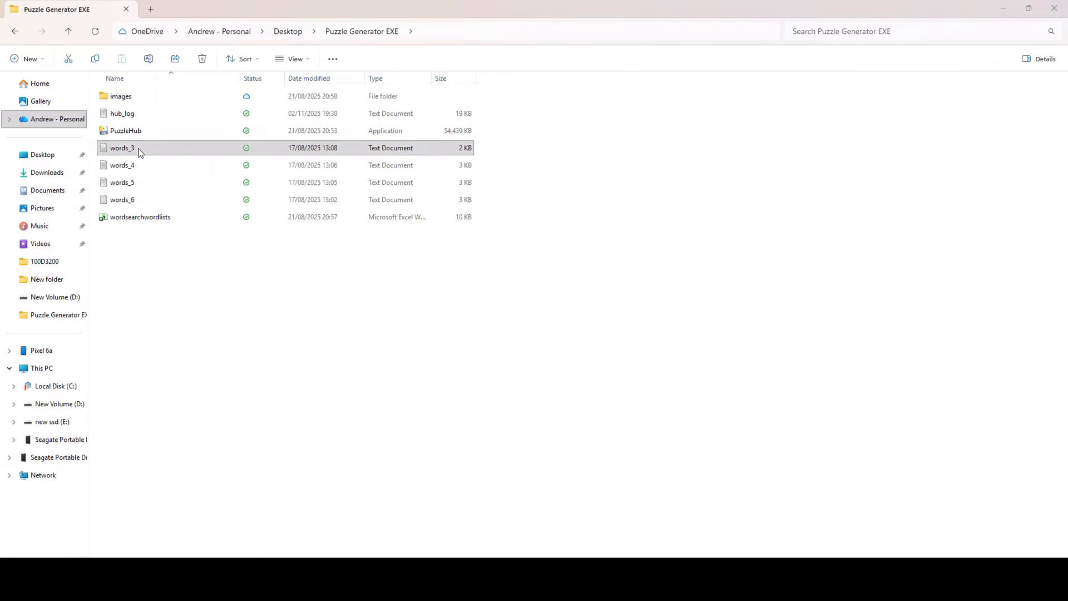
pyautogui.doubleClick(141, 152)
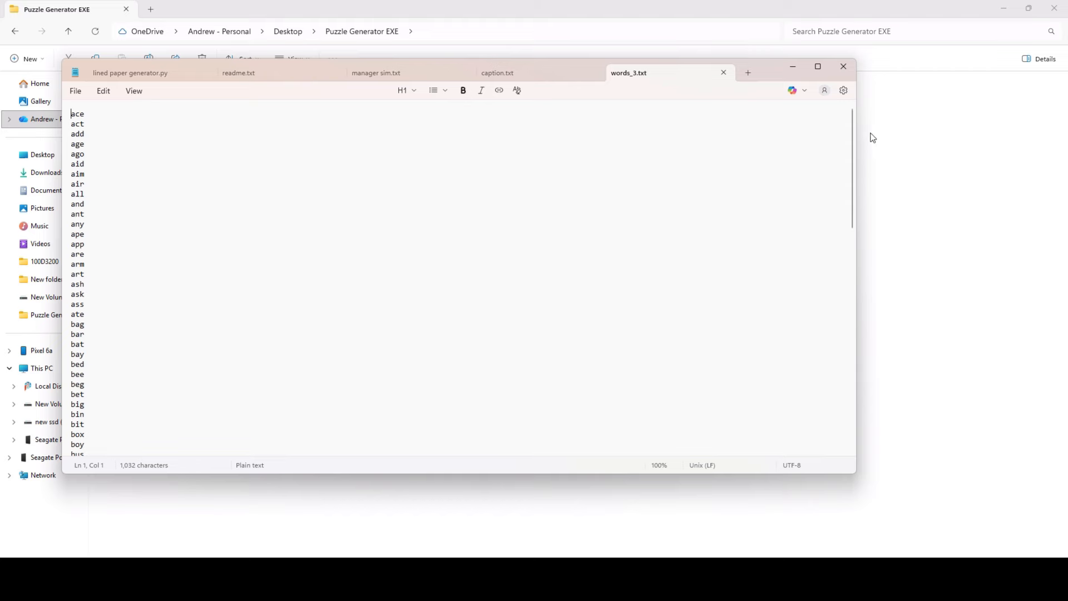
pyautogui.click(842, 66)
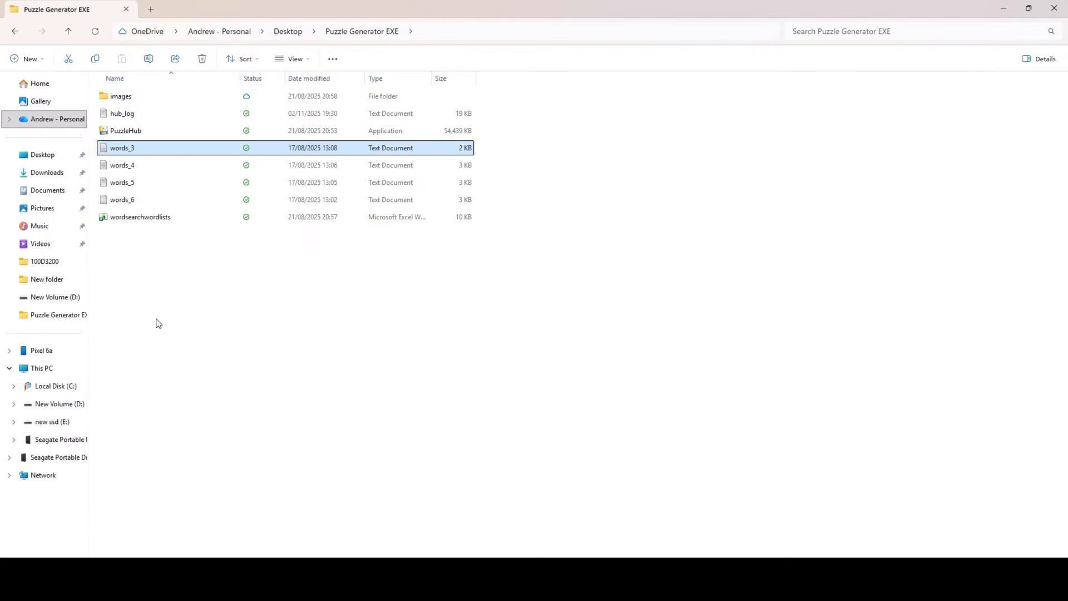
# - Queue the Word Ladder set, select Word Search (Excel), and open the wordsearchwordlists workbook
pyautogui.moveTo(646, 586)
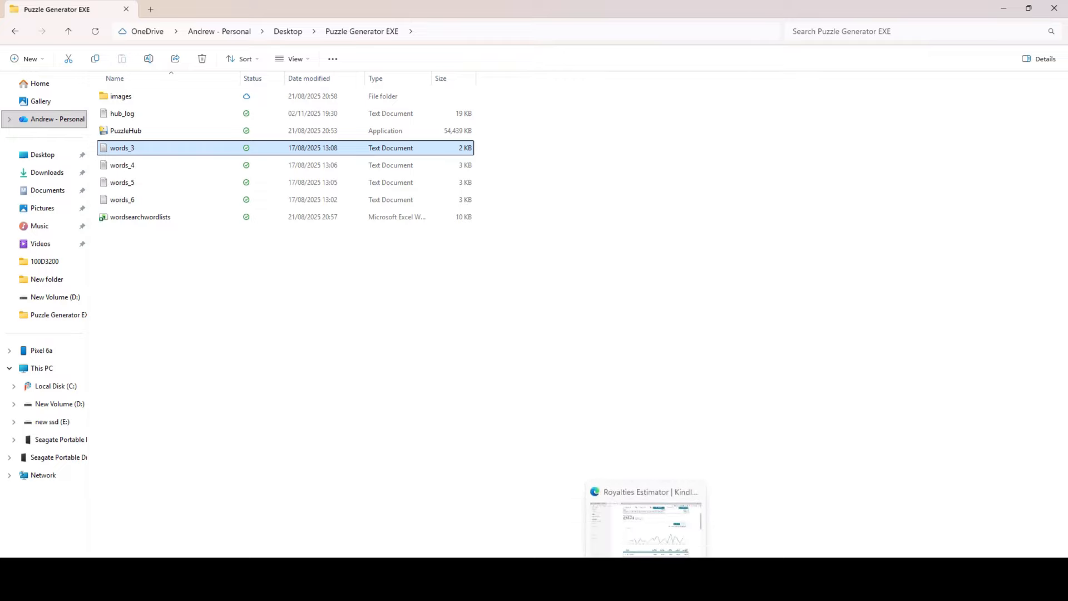
pyautogui.click(723, 586)
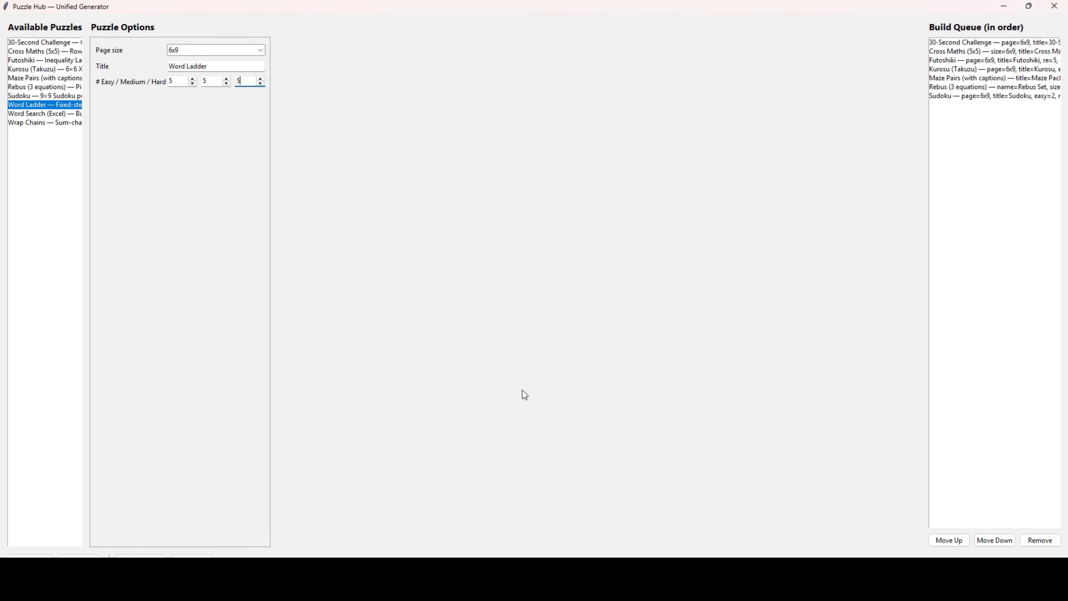
pyautogui.click(30, 556)
pyautogui.click(57, 117)
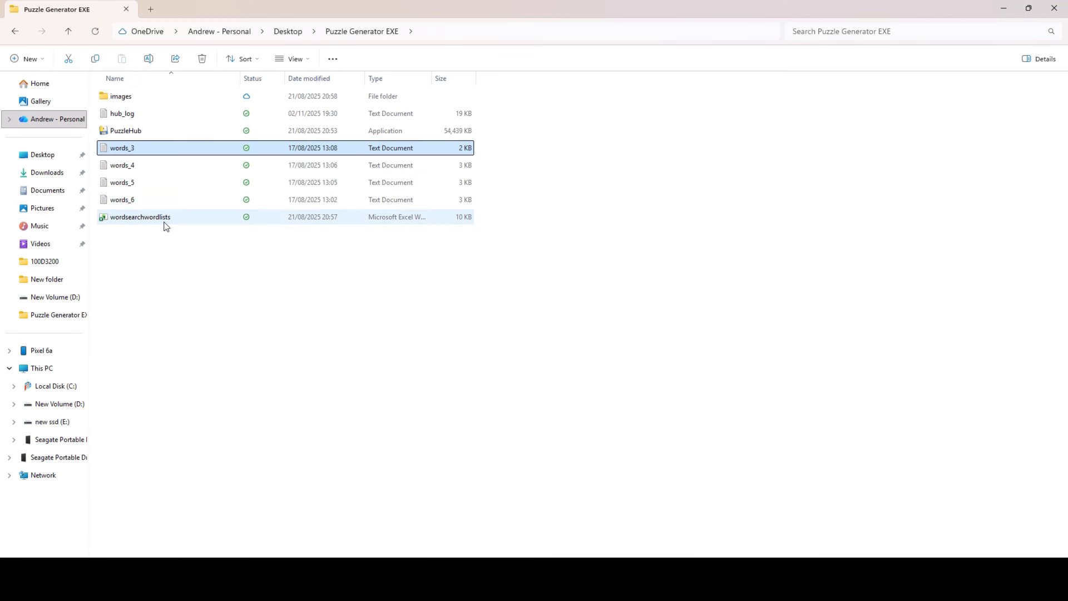
pyautogui.doubleClick(166, 222)
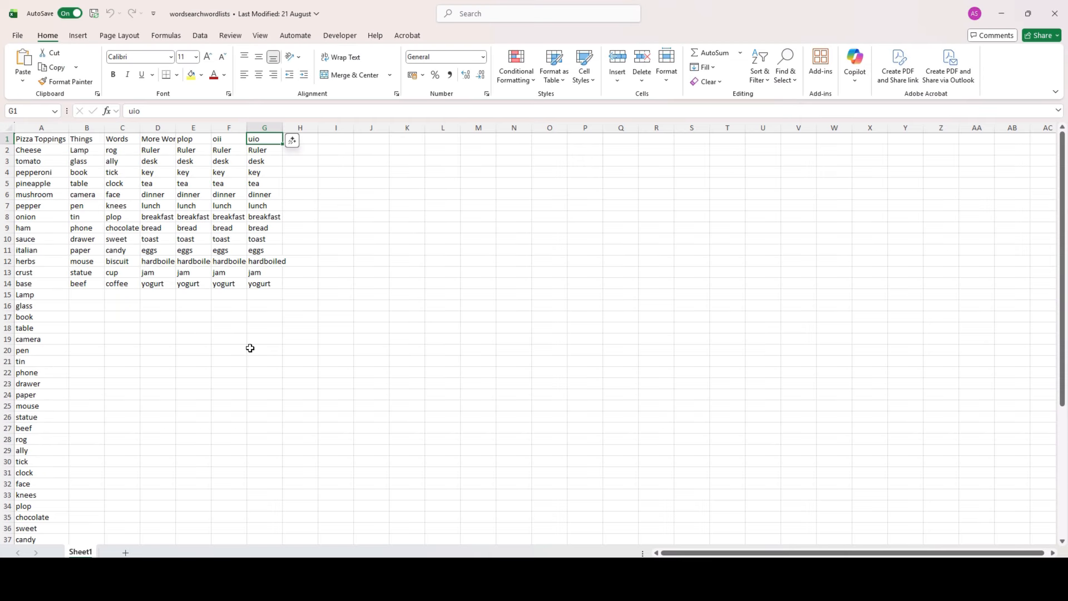
# - Check the list headings in row 1 of wordsearchwordlists, then return to Puzzle Hub
pyautogui.click(3, 139)
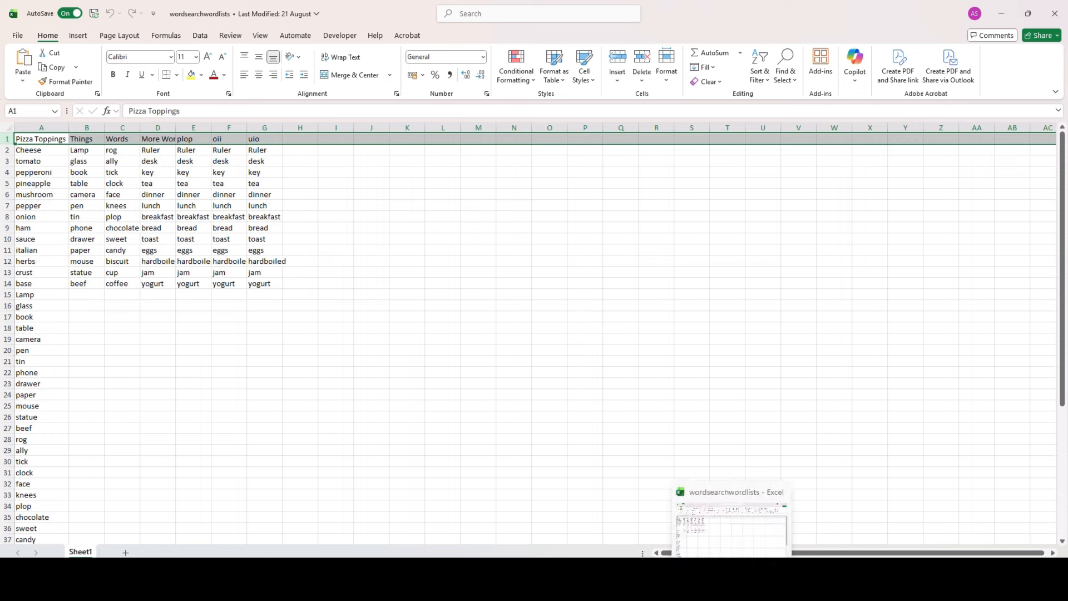
pyautogui.click(705, 548)
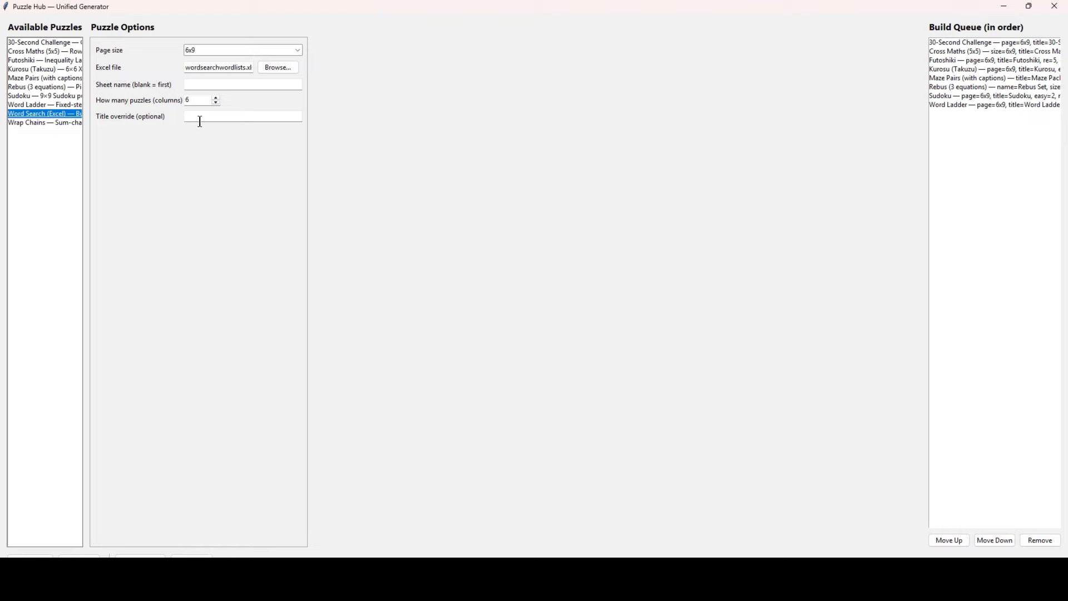
# - Queue the Word Search (Excel) and Wrap Chains (4x4, 3/3/3) sets and start building to puzzles_output
pyautogui.click(30, 556)
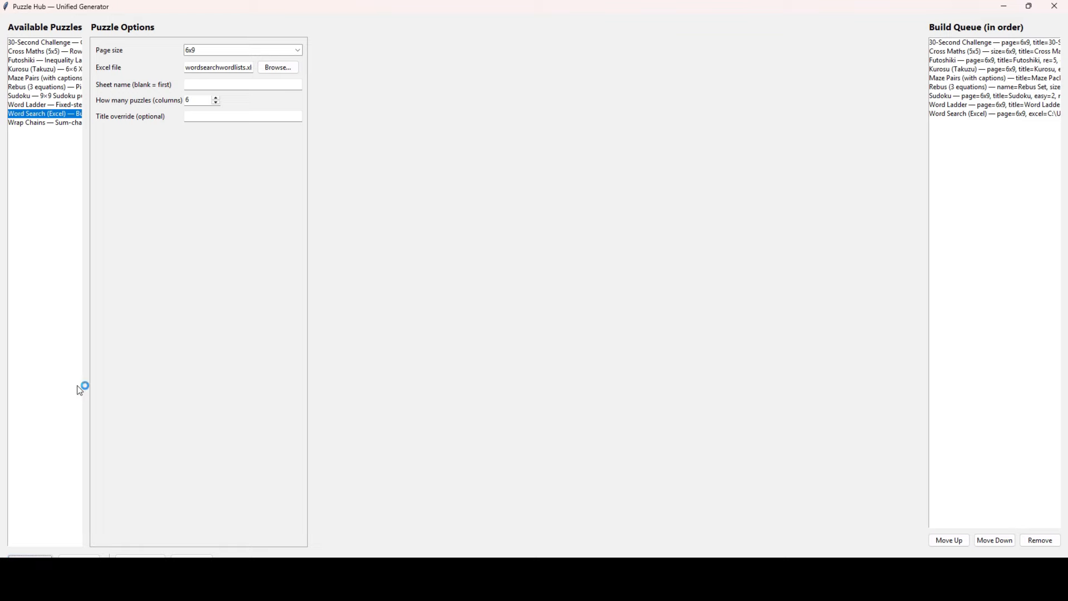
pyautogui.click(55, 122)
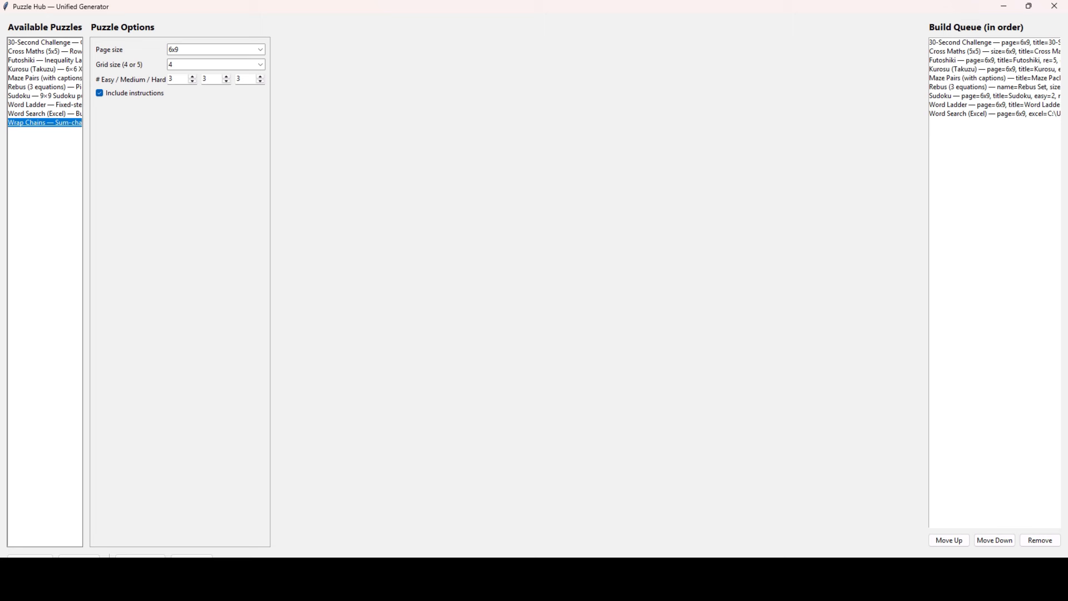
pyautogui.click(30, 556)
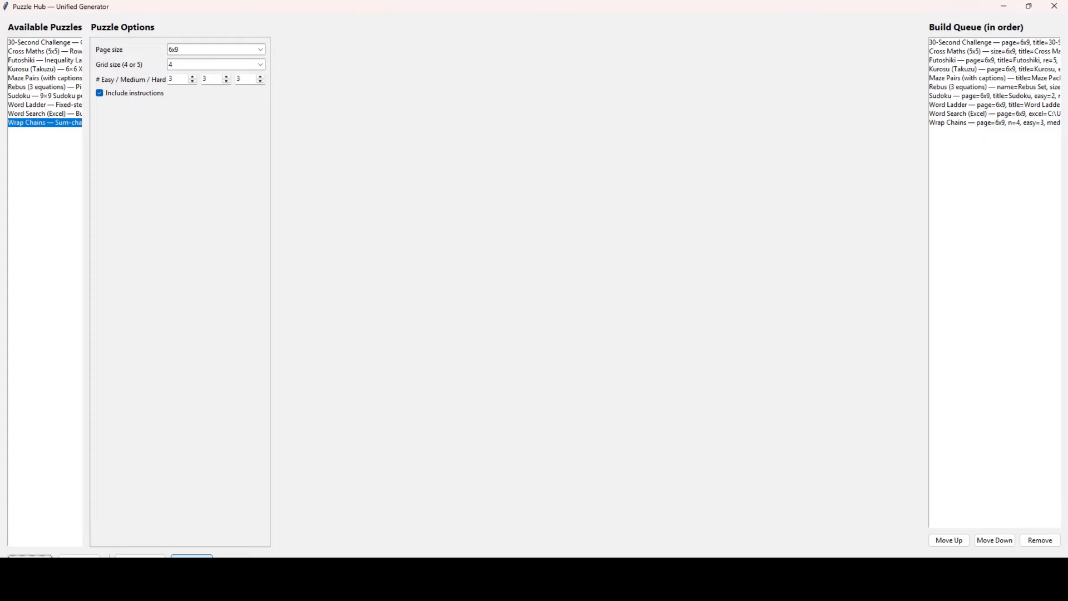
pyautogui.click(192, 556)
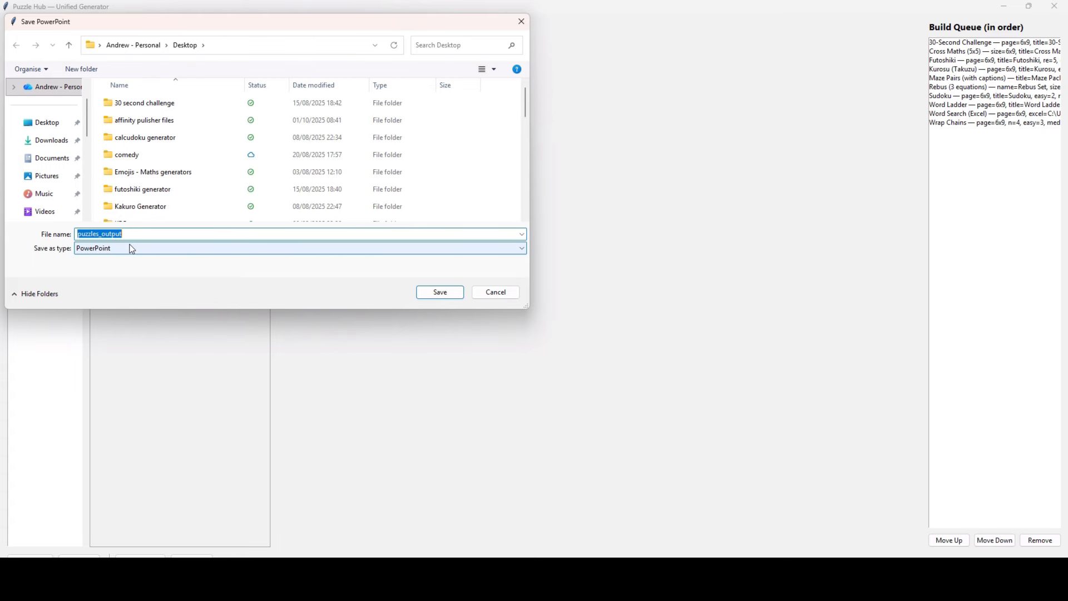
# - Save as puzzles_output, allowing the Norton prompt so the build can write to the Desktop
pyautogui.press('Return')
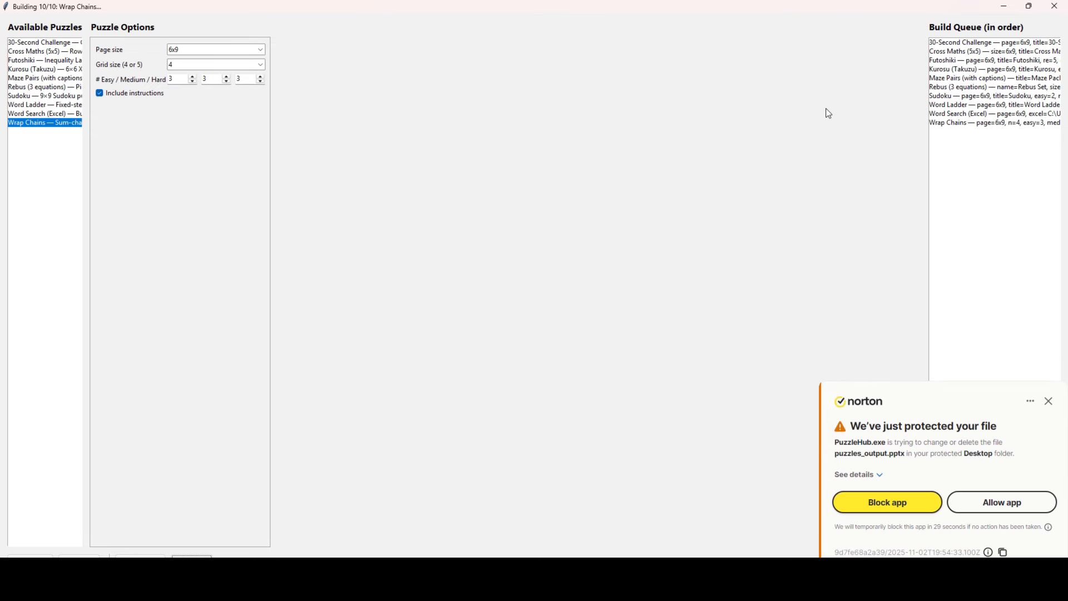
pyautogui.click(1009, 504)
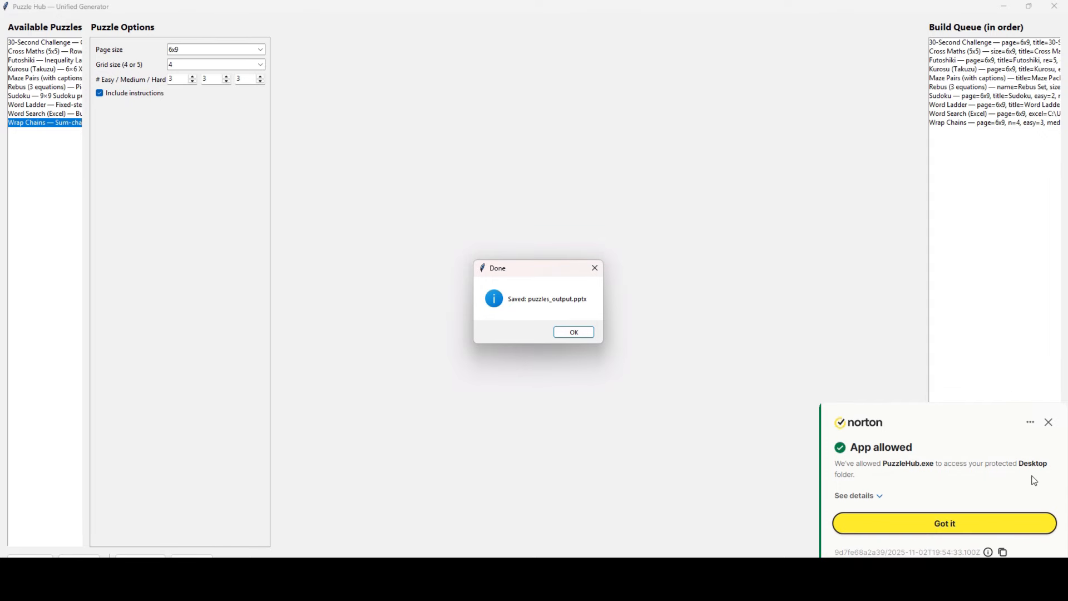
pyautogui.click(977, 523)
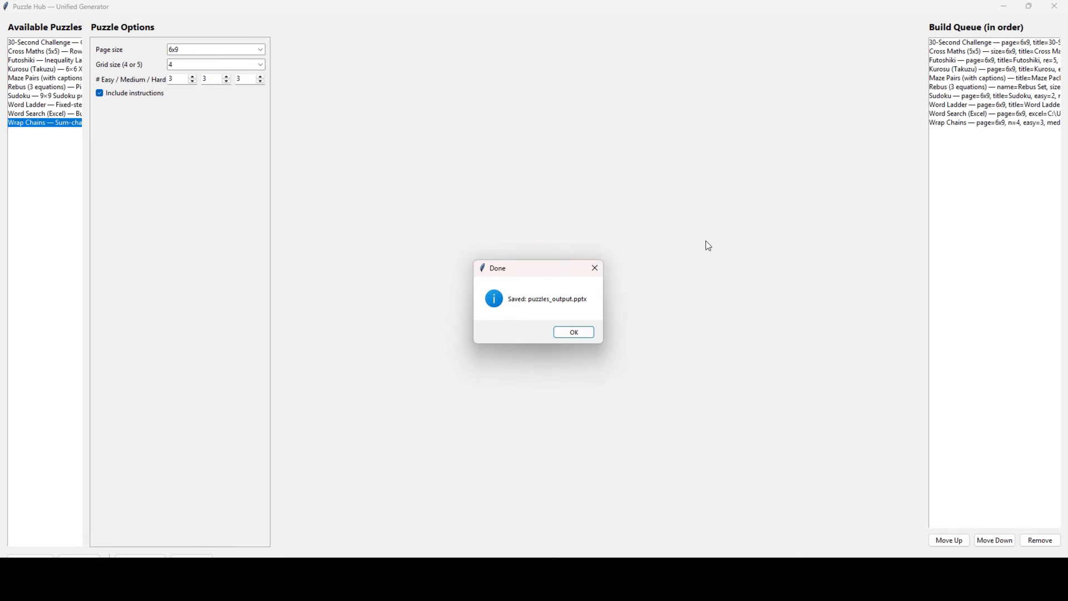
# - Browse the 30-Second Challenge slides with Puzzles 1–15, through to the first Cross Maths slide
pyautogui.click(598, 272)
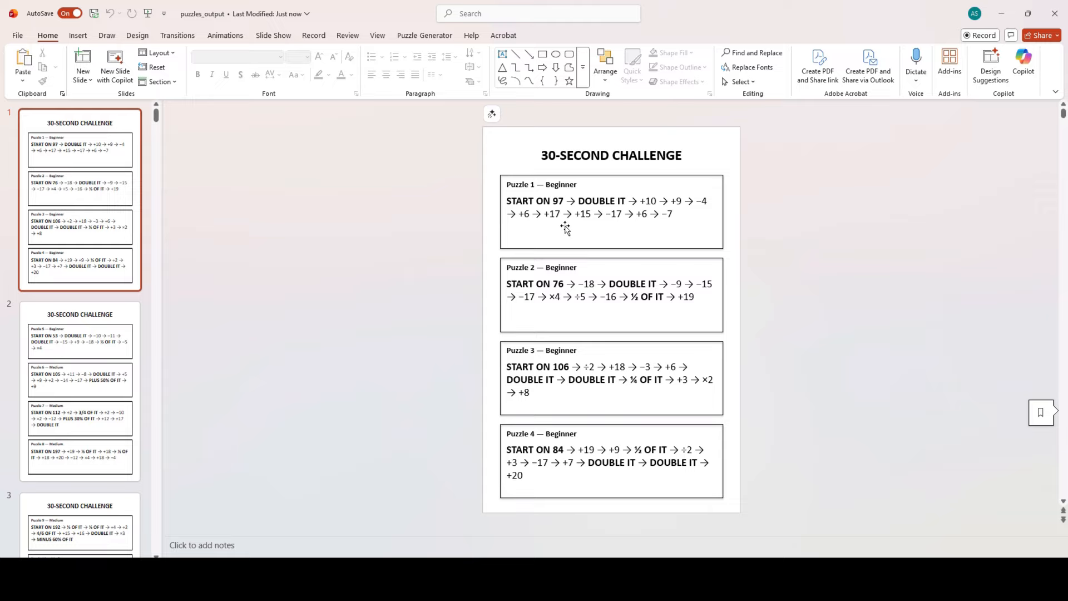
pyautogui.keyDown('shift'); pyautogui.click(96, 350); pyautogui.keyUp('shift')
pyautogui.scroll(-2, 96, 350)
pyautogui.click(96, 339)
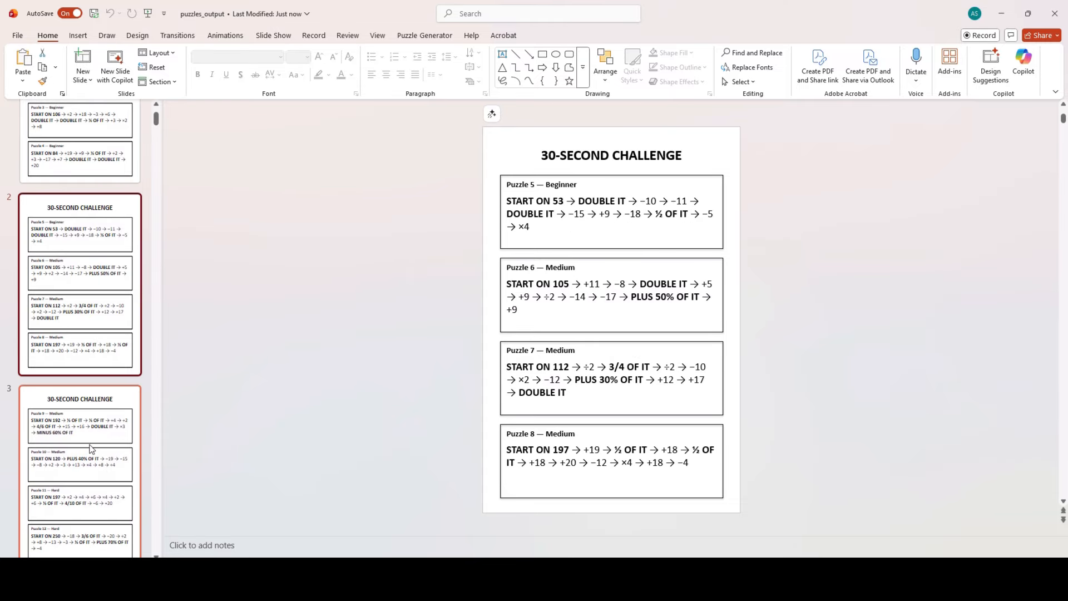
pyautogui.scroll(-3, 95, 470)
pyautogui.click(96, 470)
pyautogui.scroll(-6, 100, 445)
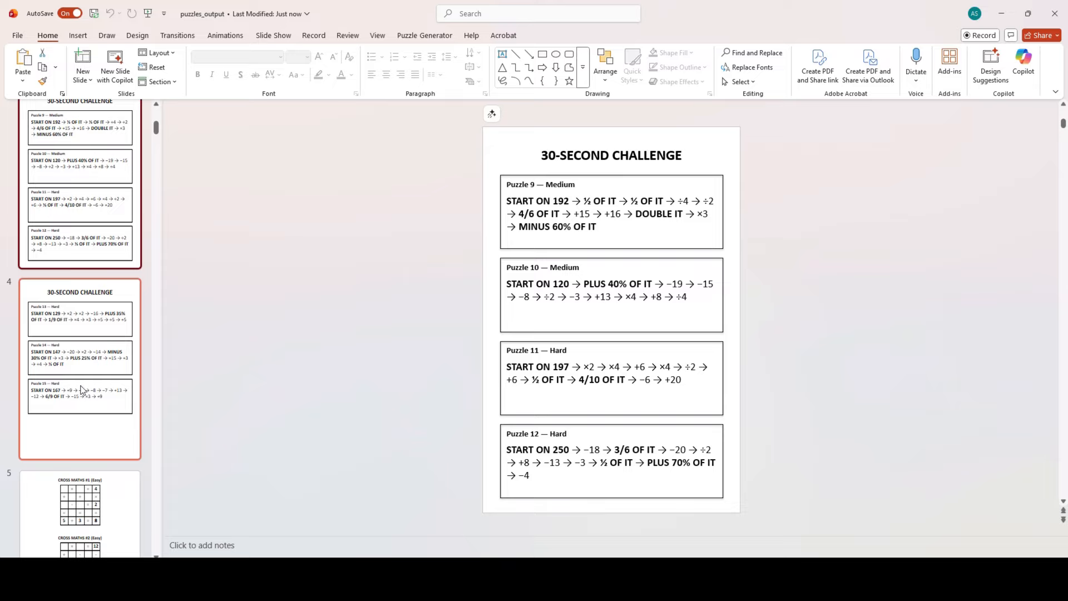
pyautogui.click(84, 390)
pyautogui.scroll(-3, 82, 388)
pyautogui.click(80, 378)
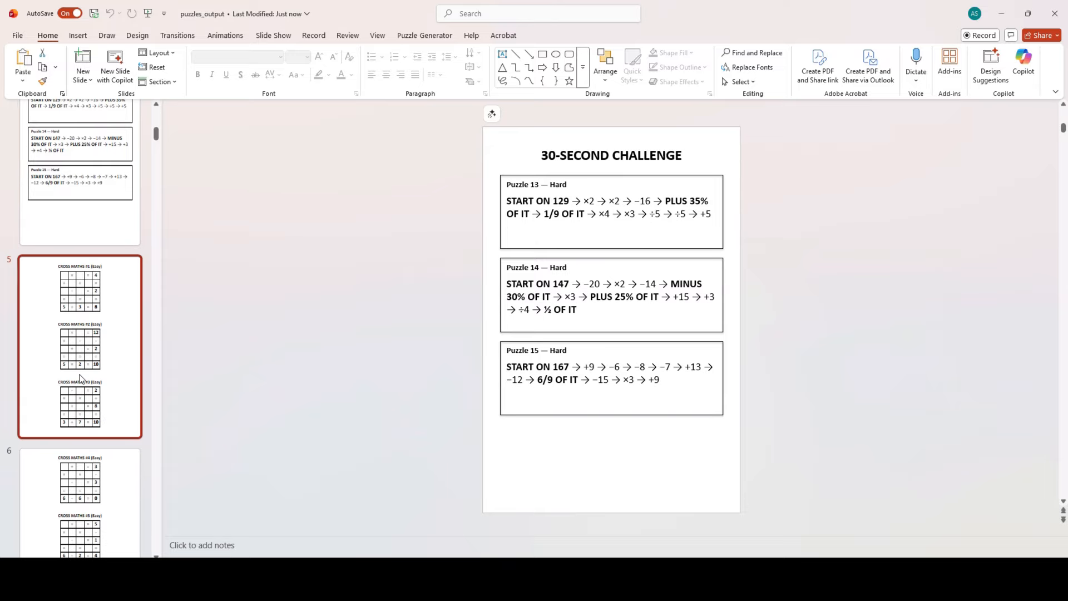
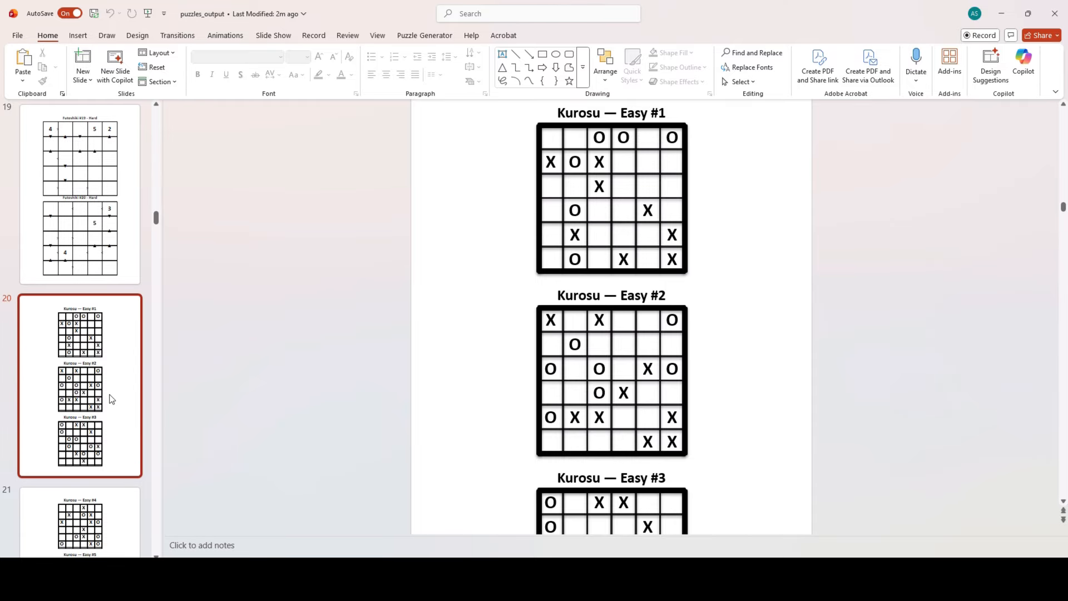
# - Scroll past the Kurosu slides to slide 25, Maze 1 'Help Jack Find Jill!'
pyautogui.scroll(-10, 112, 410)
pyautogui.scroll(-2, 115, 420)
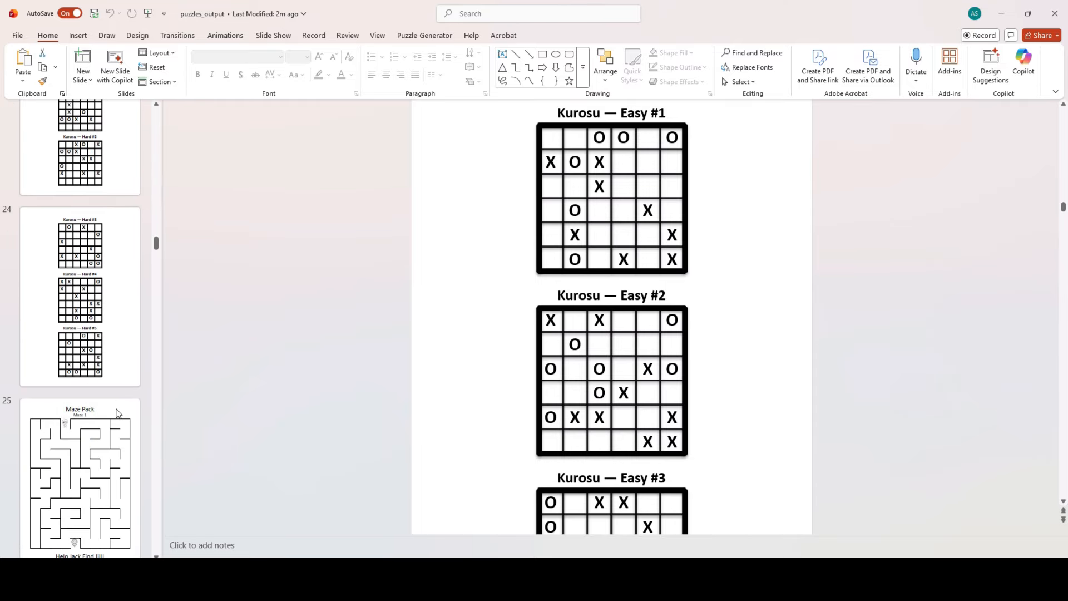
pyautogui.click(83, 461)
pyautogui.click(336, 289)
pyautogui.scroll(-2, 337, 289)
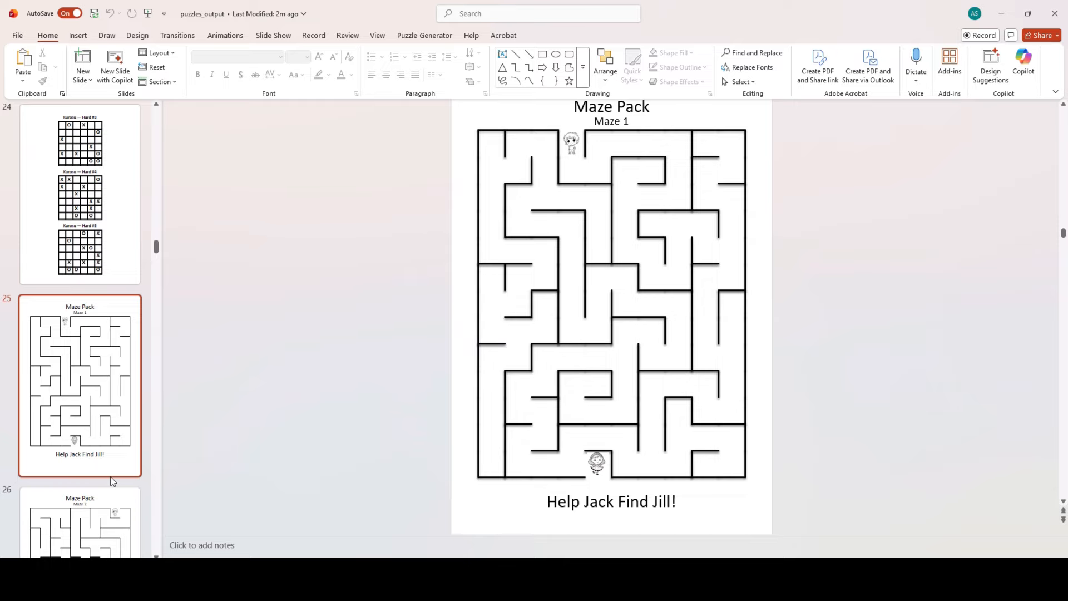
# - Step through Mazes 3, 4 and 5, then open slide 30, Rebus Set Puzzles 1–3
pyautogui.scroll(-3, 114, 481)
pyautogui.press('Down')
pyautogui.press('Down')
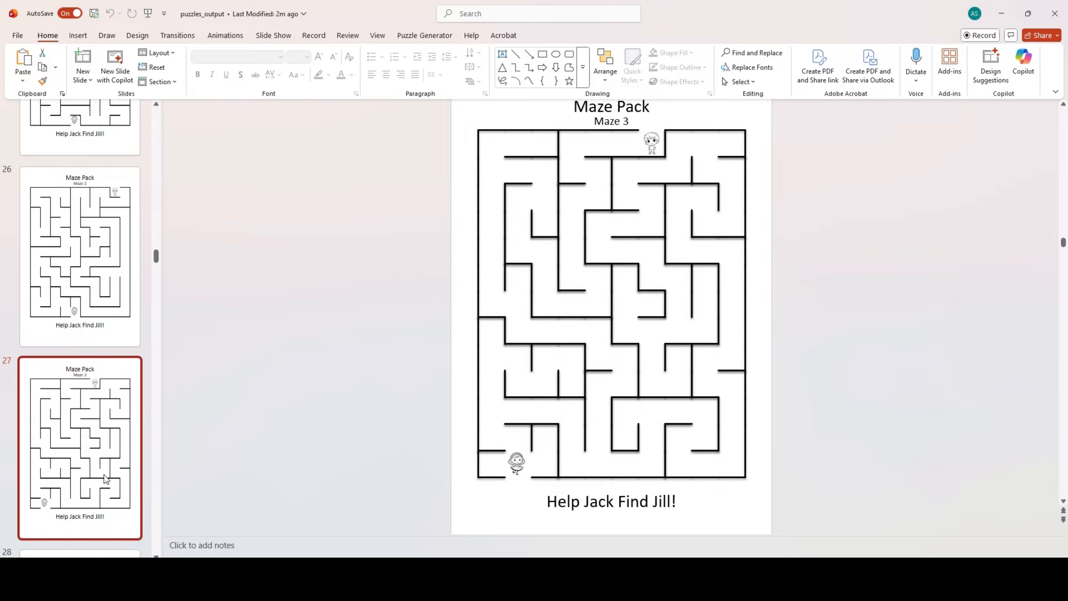
pyautogui.scroll(-3, 110, 472)
pyautogui.click(105, 456)
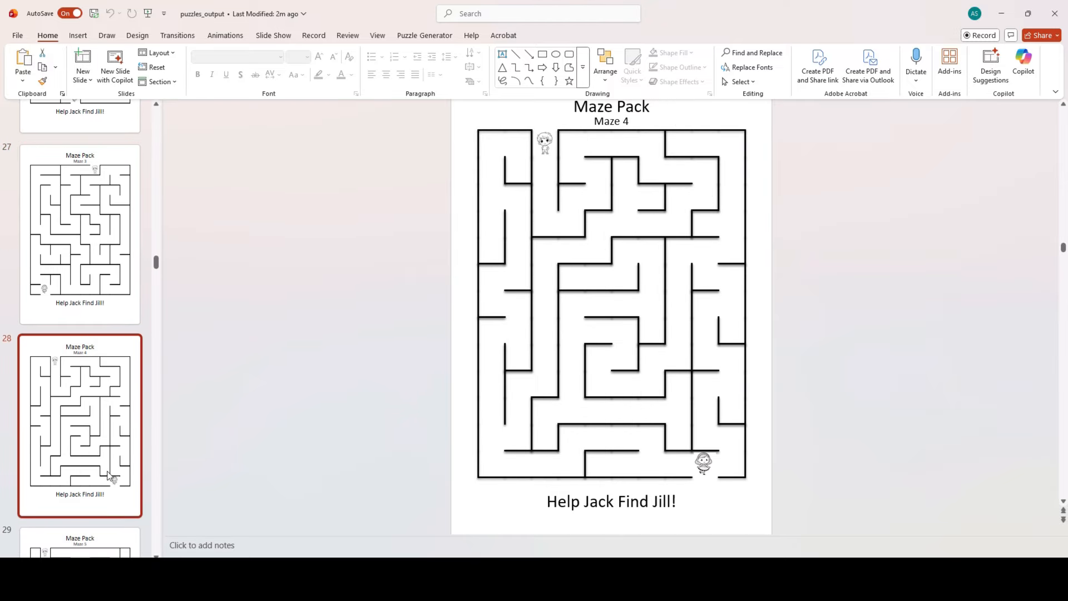
pyautogui.click(116, 549)
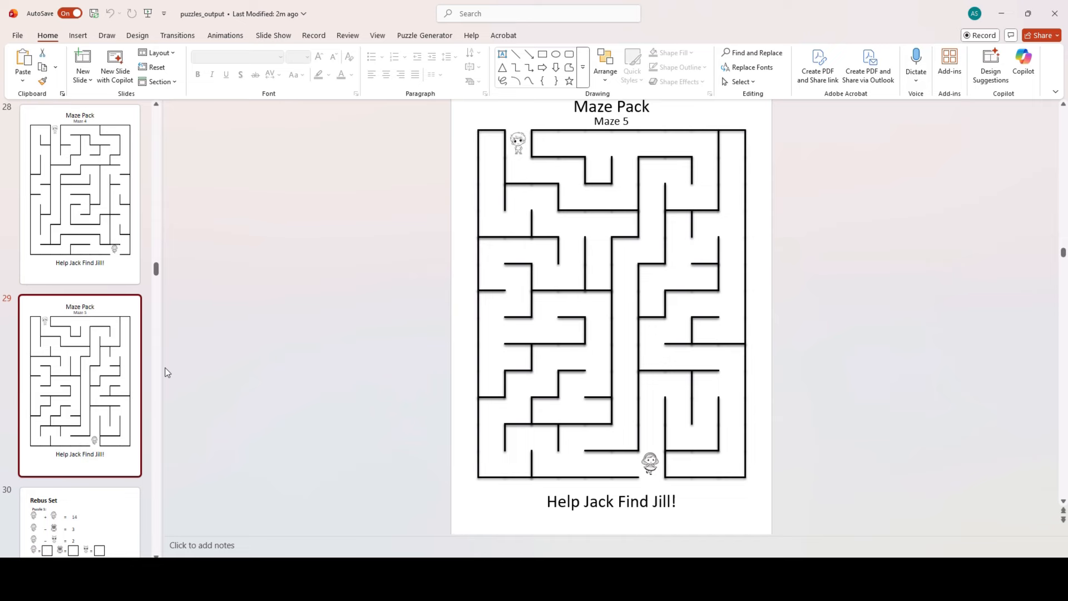
pyautogui.scroll(-1, 166, 371)
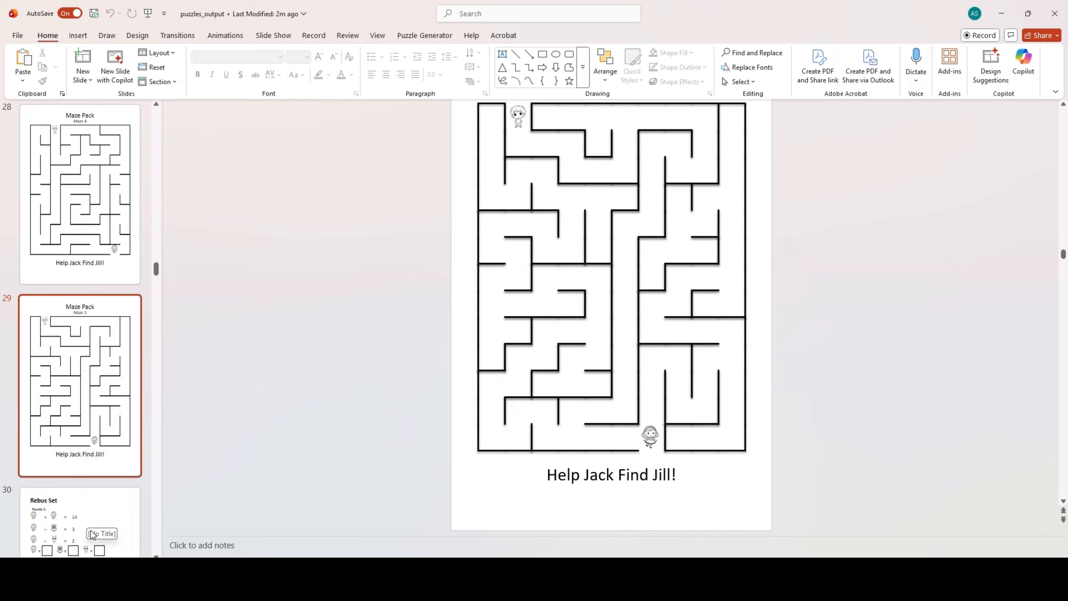
pyautogui.click(71, 503)
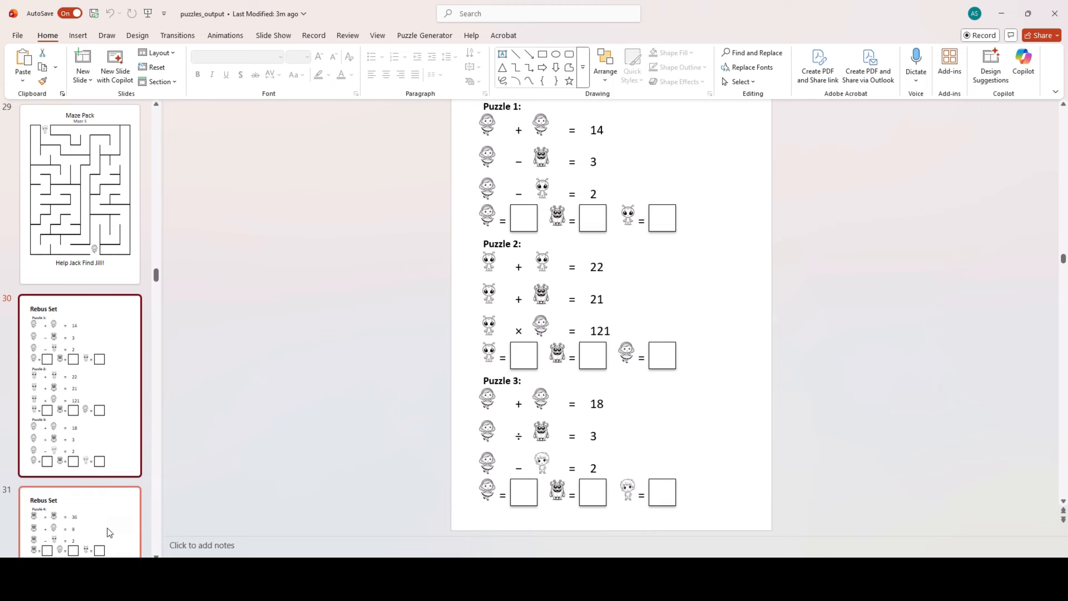
# - View the rebus slide with Puzzles 4–6
pyautogui.click(109, 531)
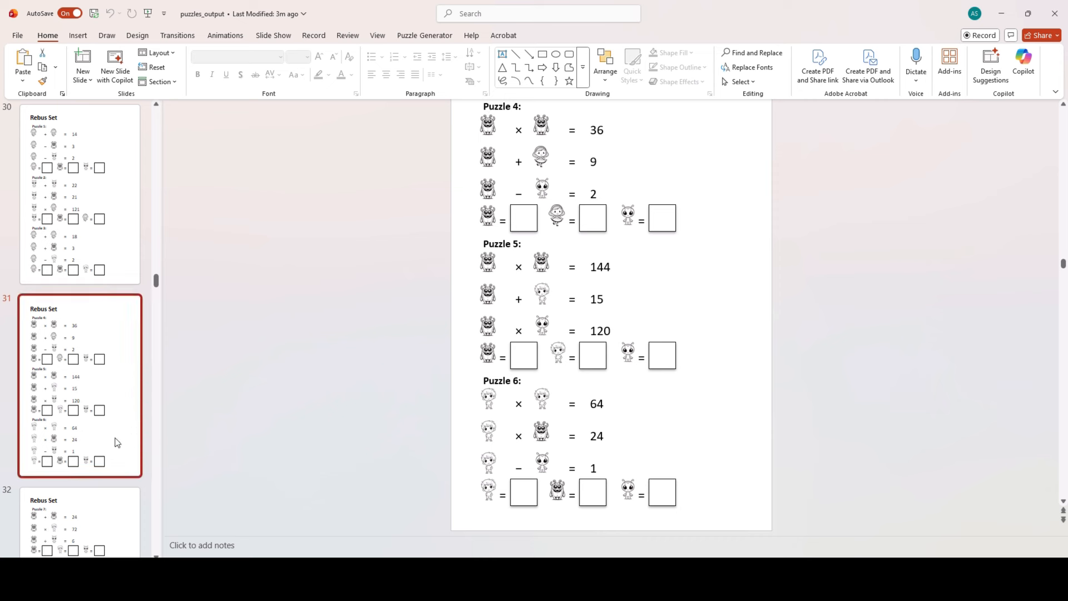
pyautogui.scroll(-2, 116, 431)
pyautogui.scroll(-6, 102, 443)
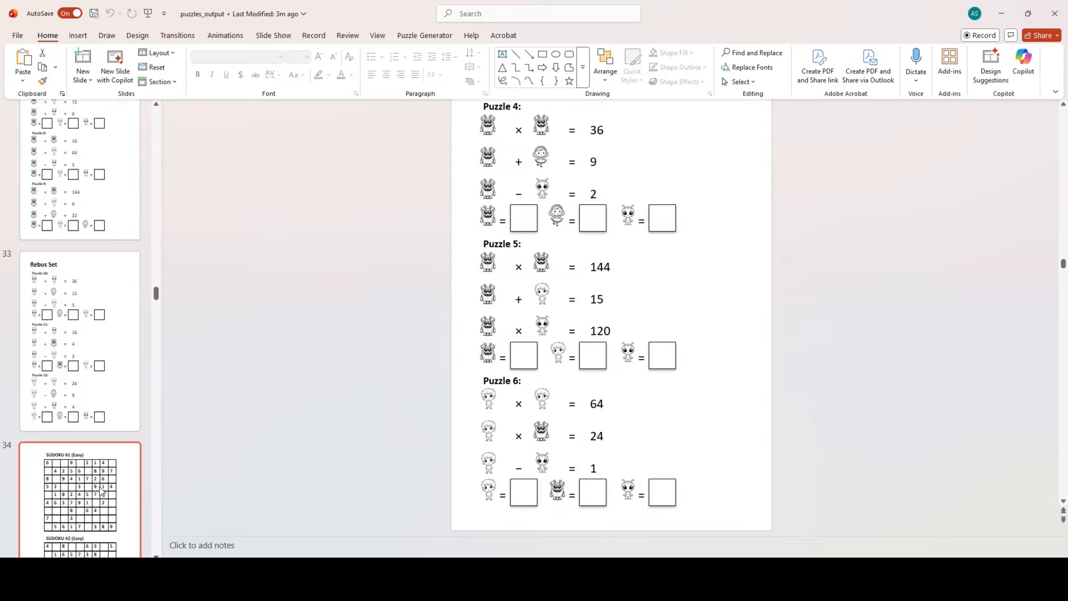
# - Review the Easy, Medium and Hard Sudoku #1 slides, ending on slide 36
pyautogui.click(101, 491)
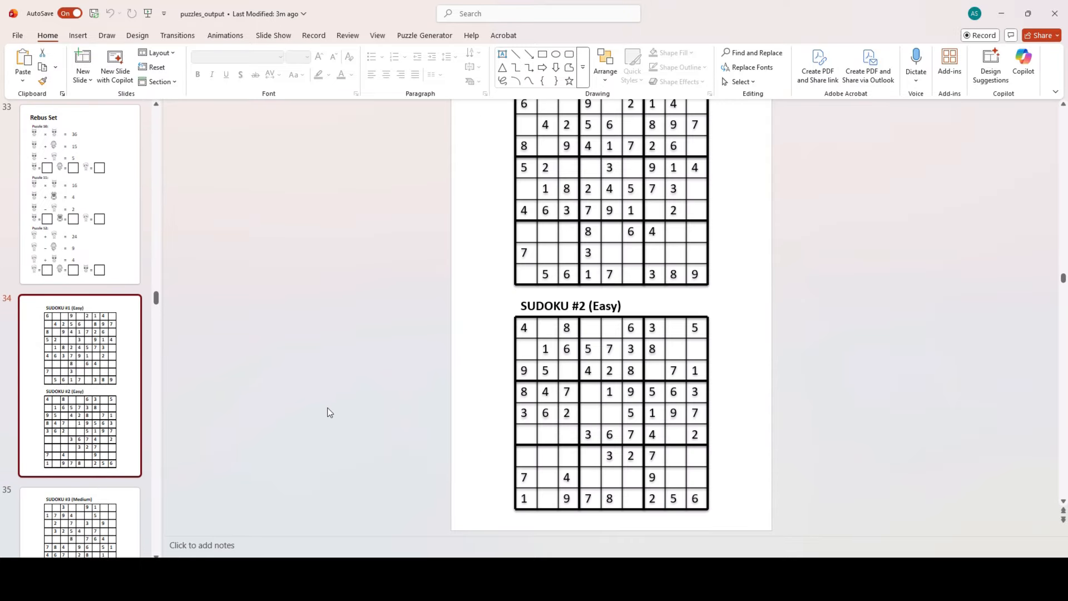
pyautogui.scroll(2, 330, 413)
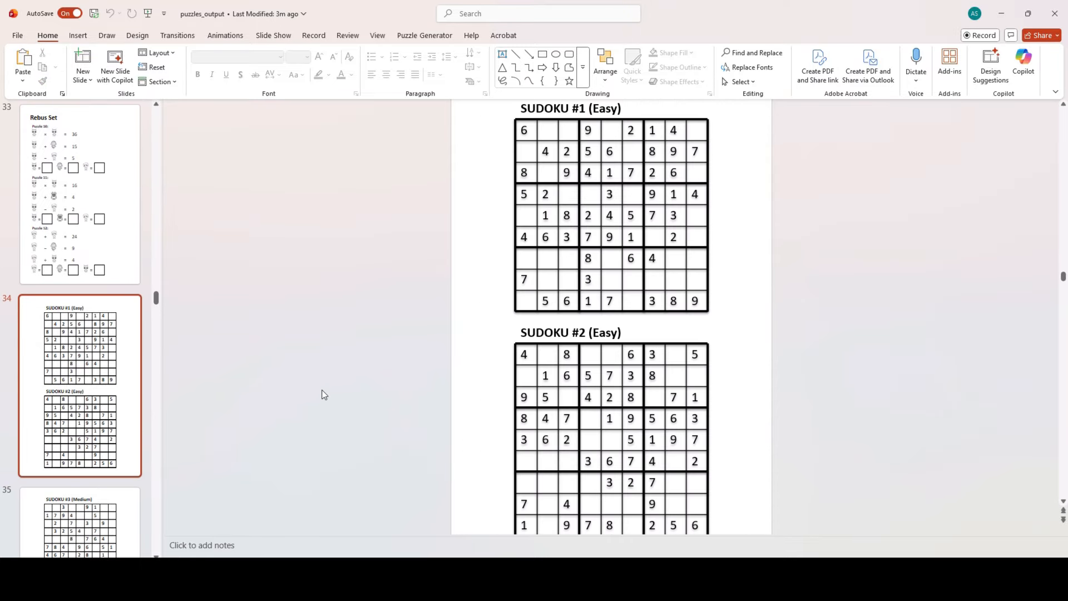
pyautogui.click(91, 528)
pyautogui.click(96, 527)
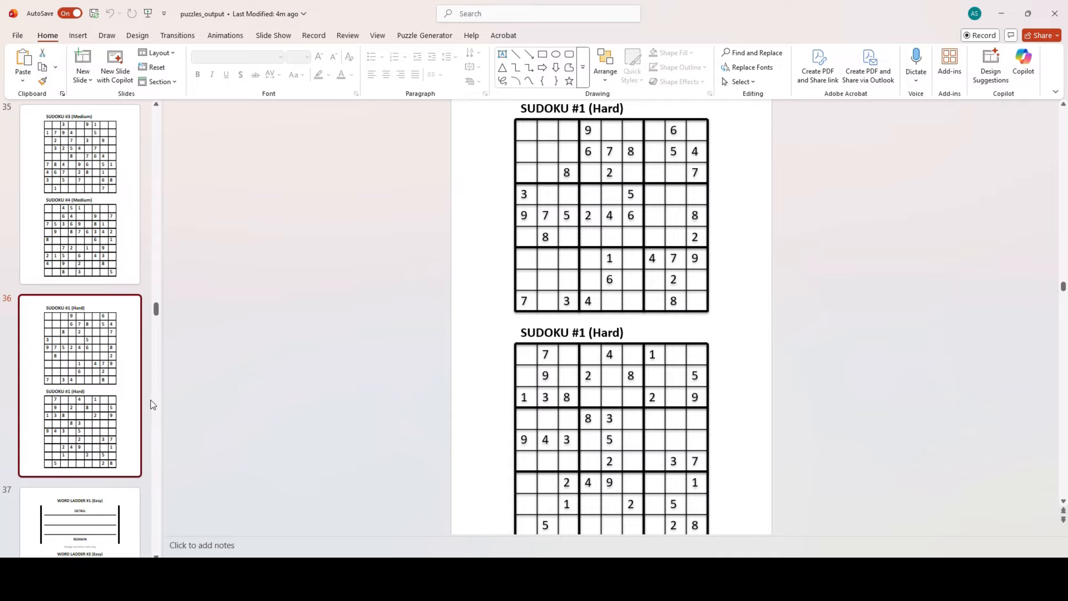
pyautogui.scroll(-2, 374, 432)
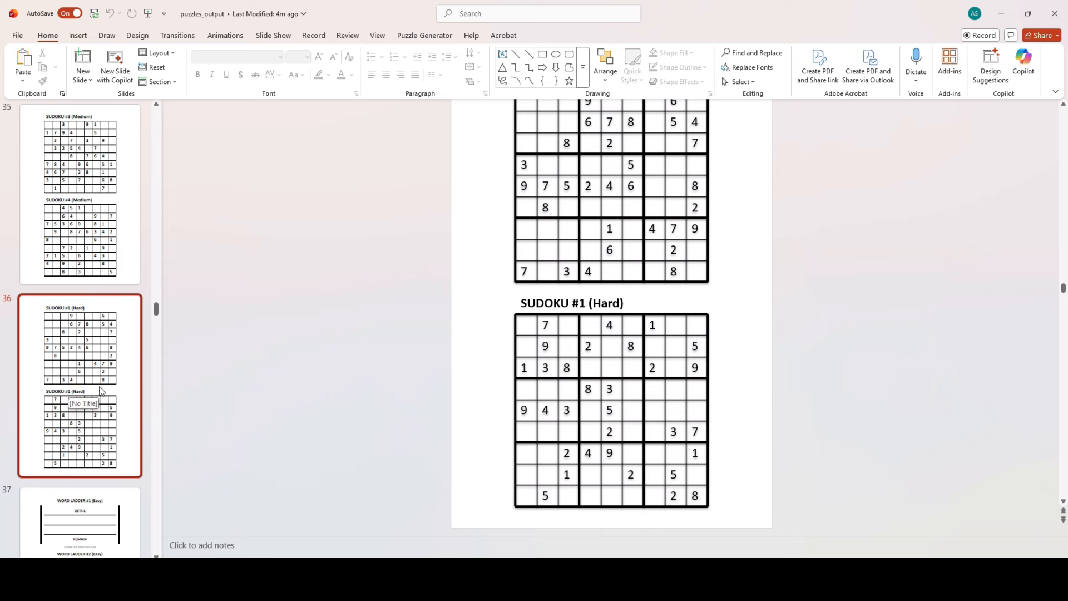
# - View the first Word Ladder slide, slide 37
pyautogui.scroll(-2, 96, 472)
pyautogui.click(91, 441)
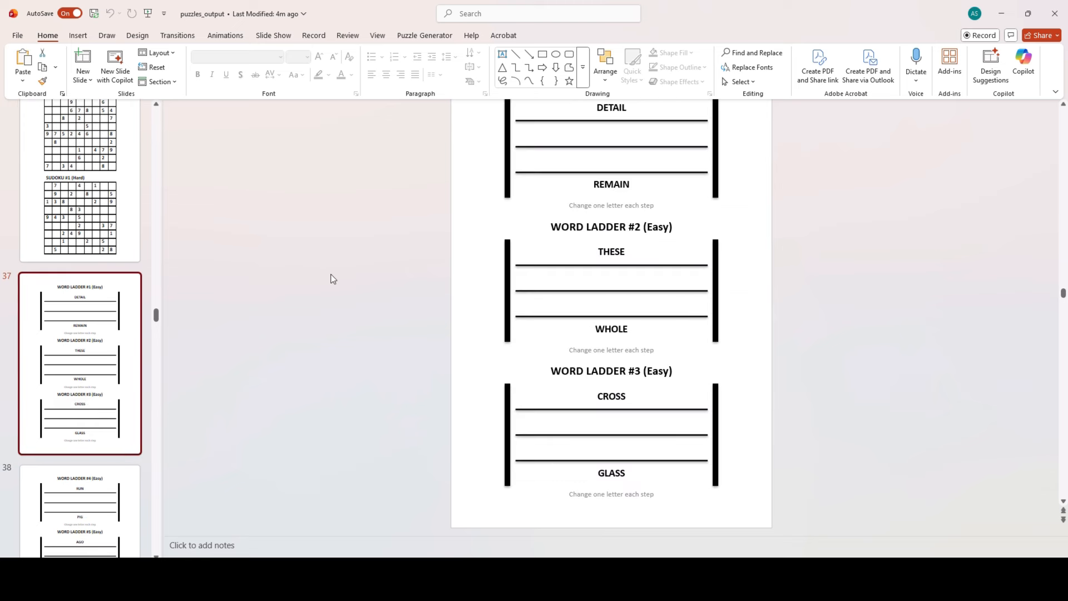
pyautogui.scroll(2, 457, 310)
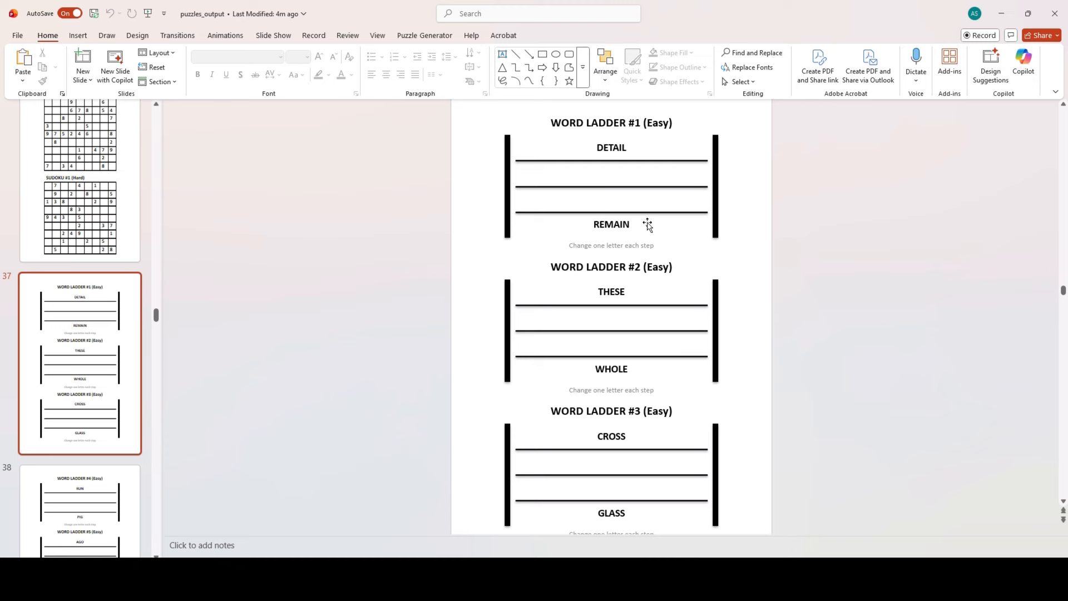
# - Browse word ladders #10–12 and #13–15, then the Pizza Toppings word search
pyautogui.scroll(-5, 105, 410)
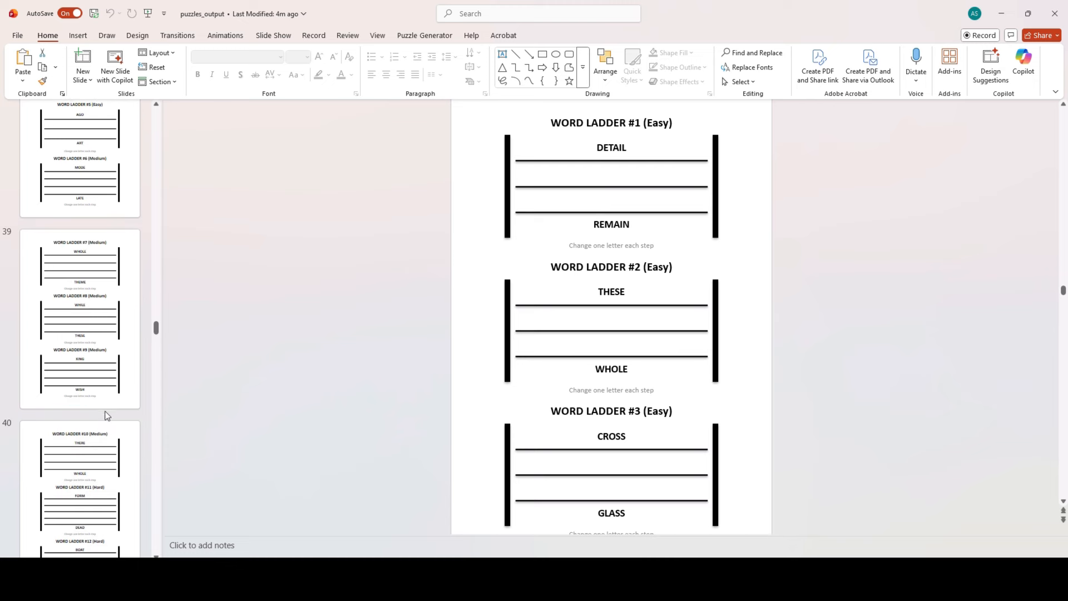
pyautogui.click(109, 492)
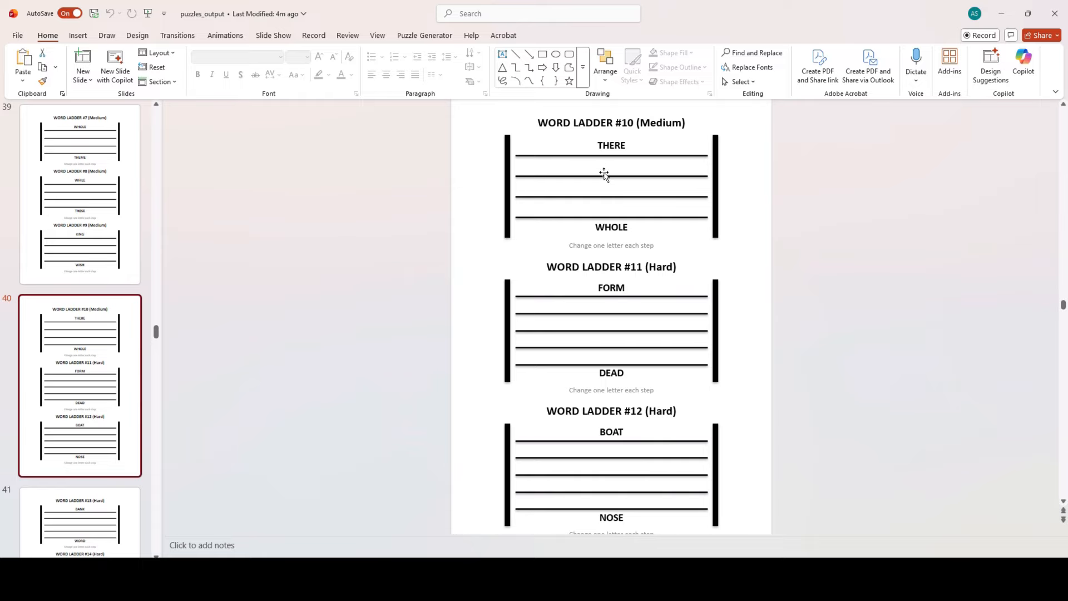
pyautogui.scroll(-2, 97, 500)
pyautogui.click(99, 498)
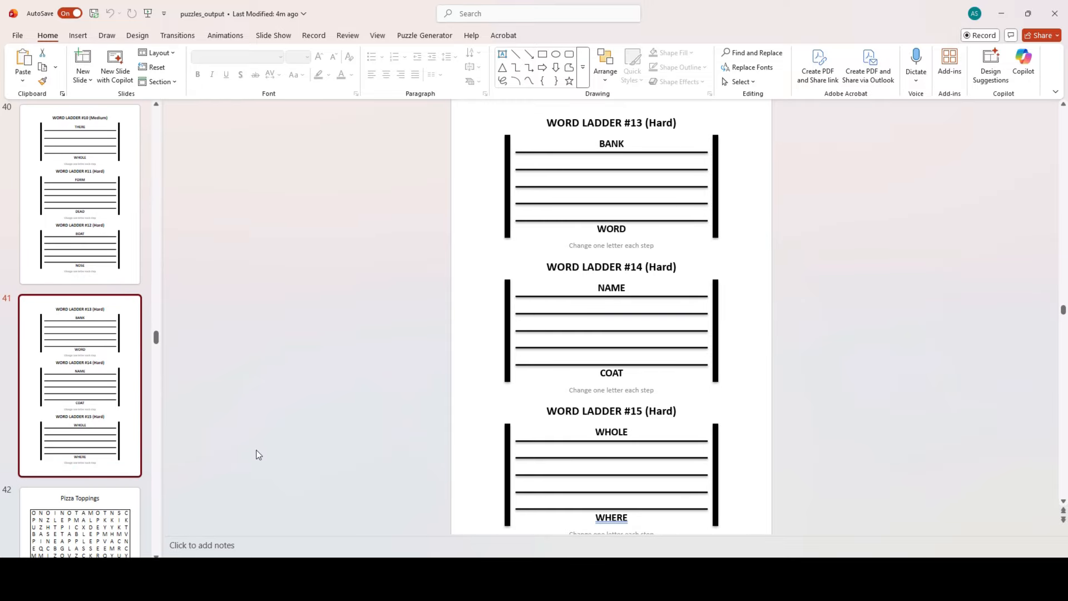
pyautogui.scroll(-3, 98, 472)
pyautogui.click(98, 474)
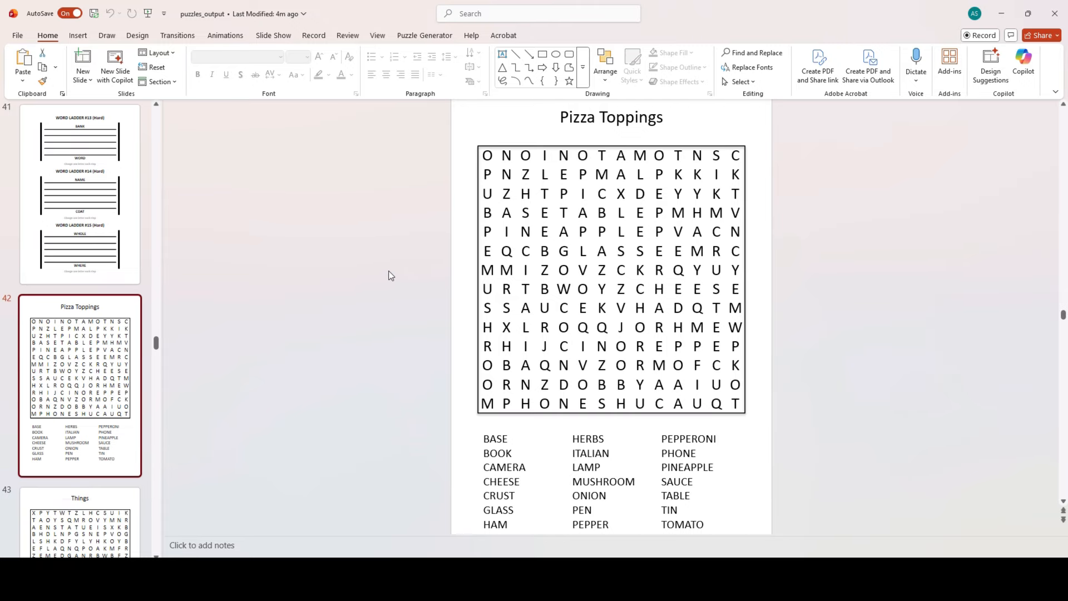
# - View the Things and Words word search slides
pyautogui.scroll(-1, 393, 275)
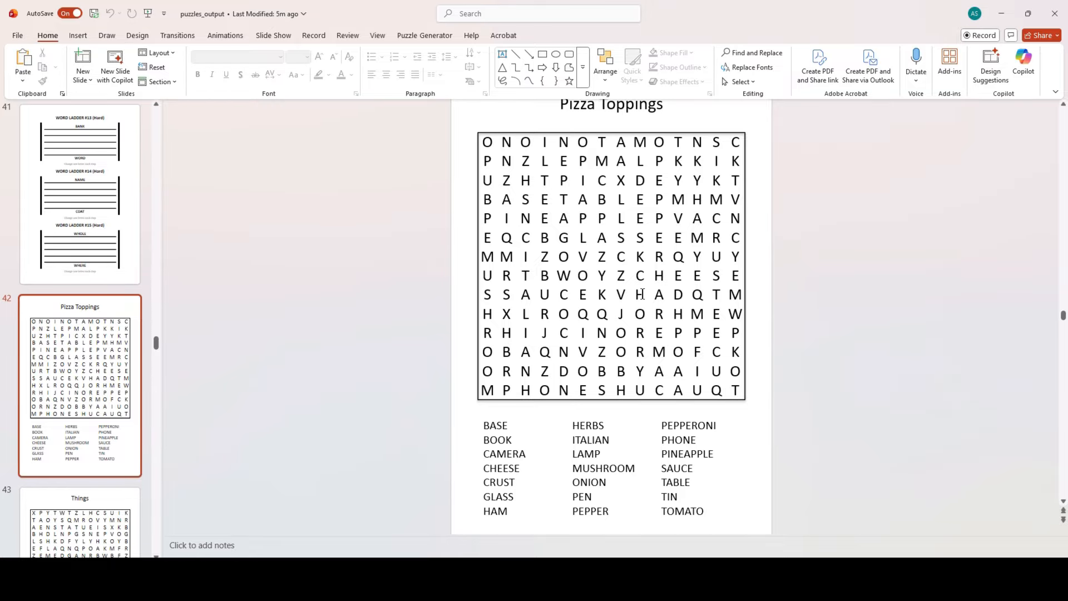
pyautogui.scroll(-3, 117, 440)
pyautogui.click(118, 439)
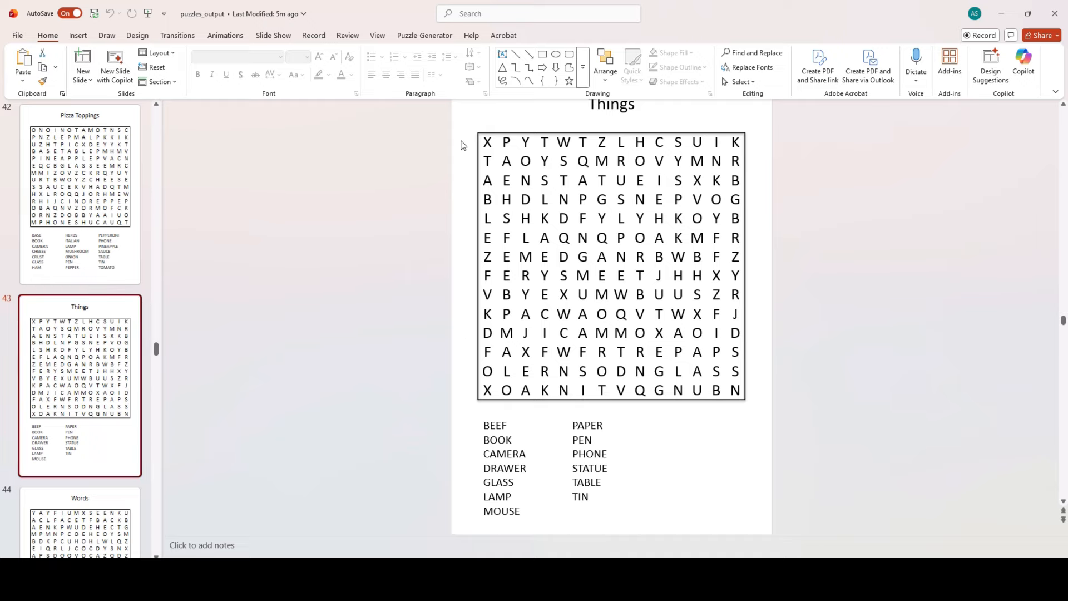
pyautogui.click(78, 504)
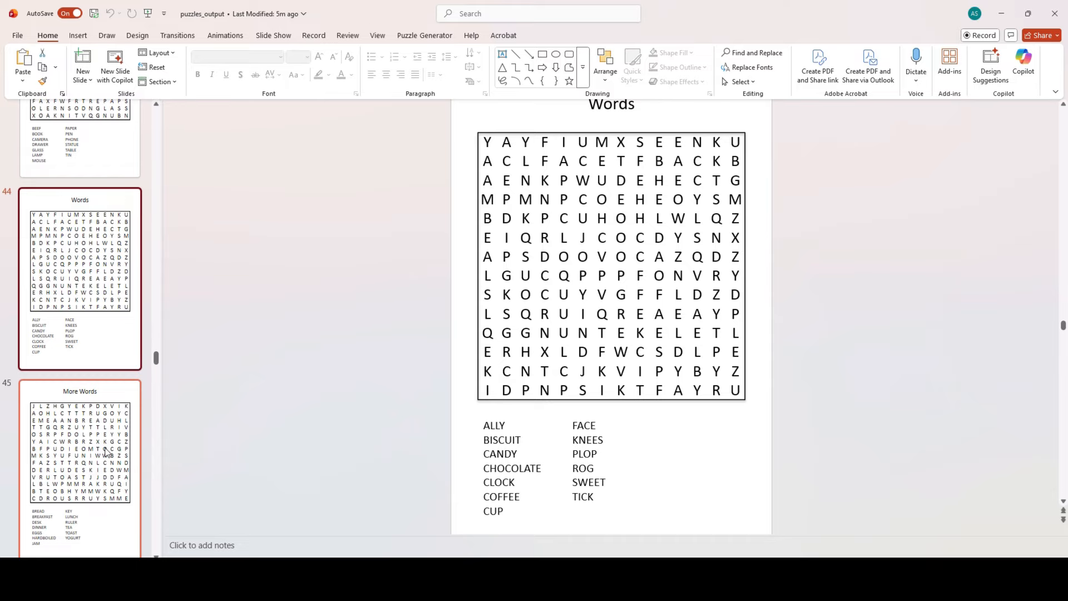
# - Check the next word search, then reach slide 48, How to Play Wrap Chains
pyautogui.scroll(-3, 106, 452)
pyautogui.scroll(-2, 107, 451)
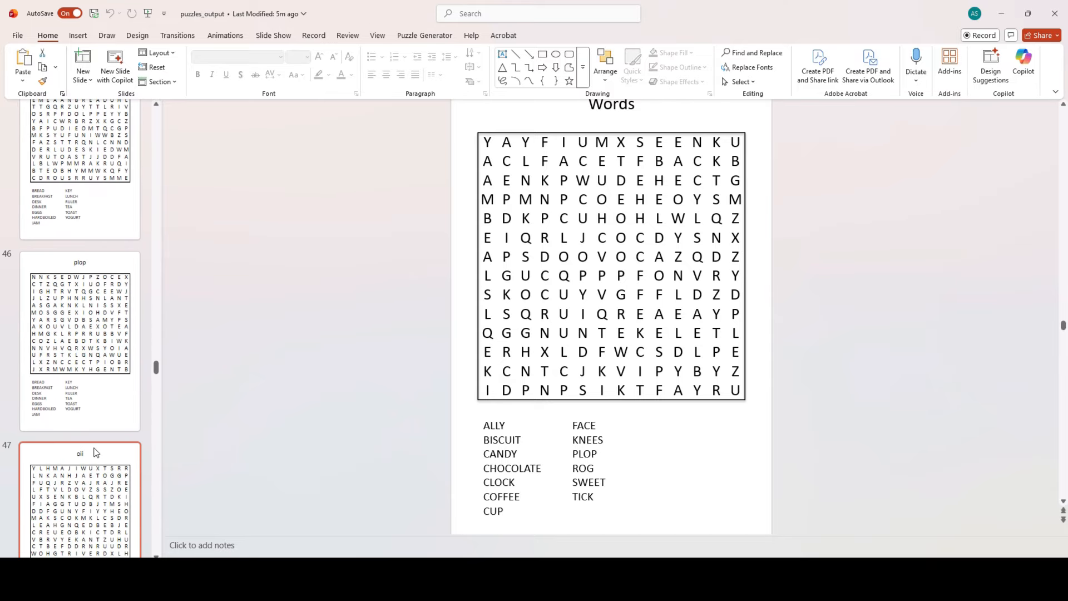
pyautogui.click(94, 488)
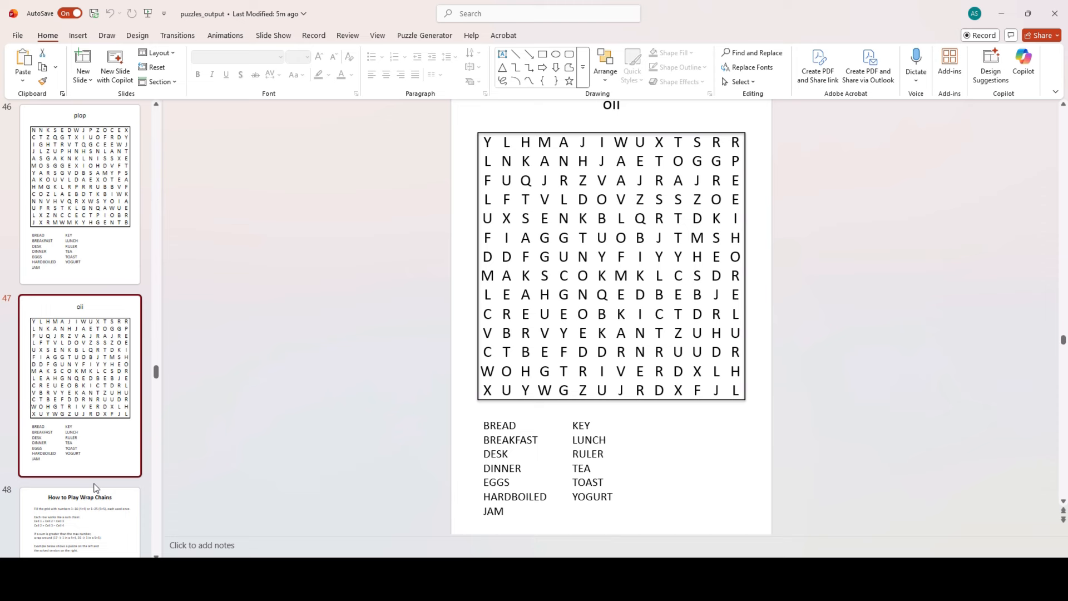
pyautogui.scroll(-2, 143, 470)
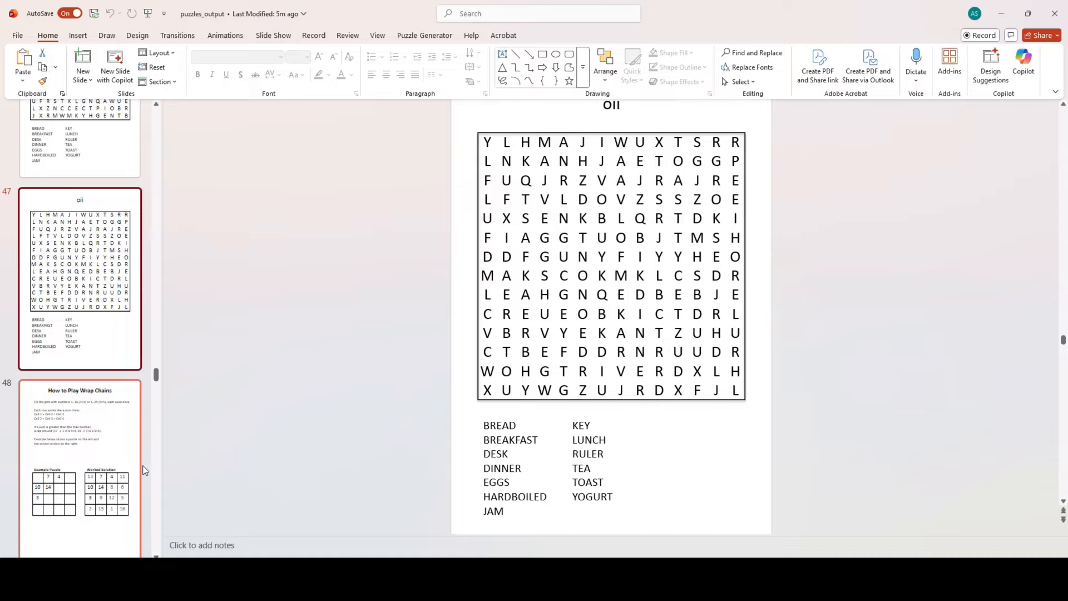
pyautogui.click(59, 449)
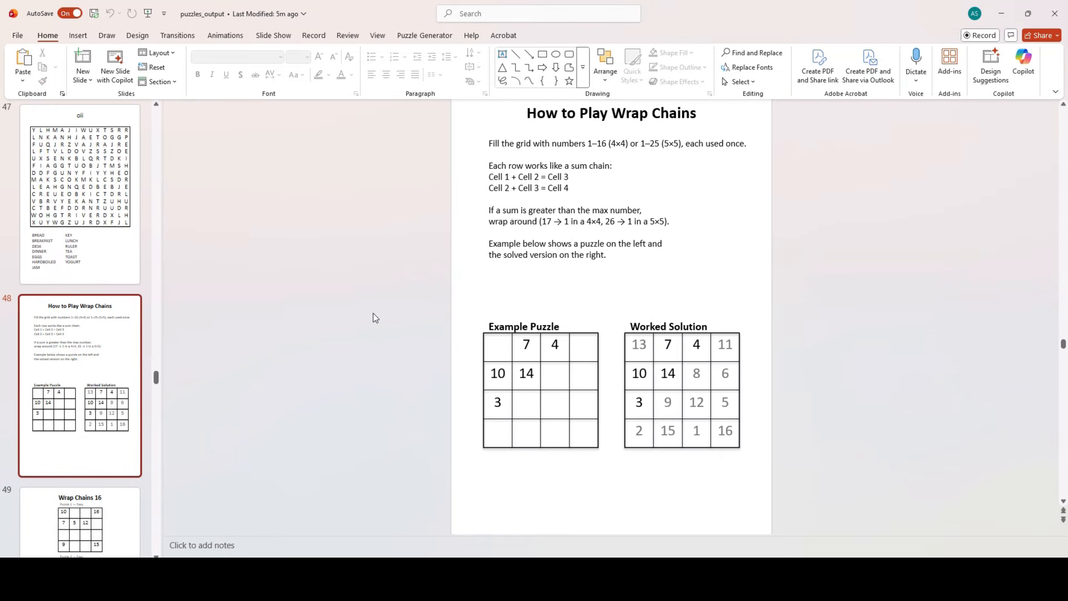